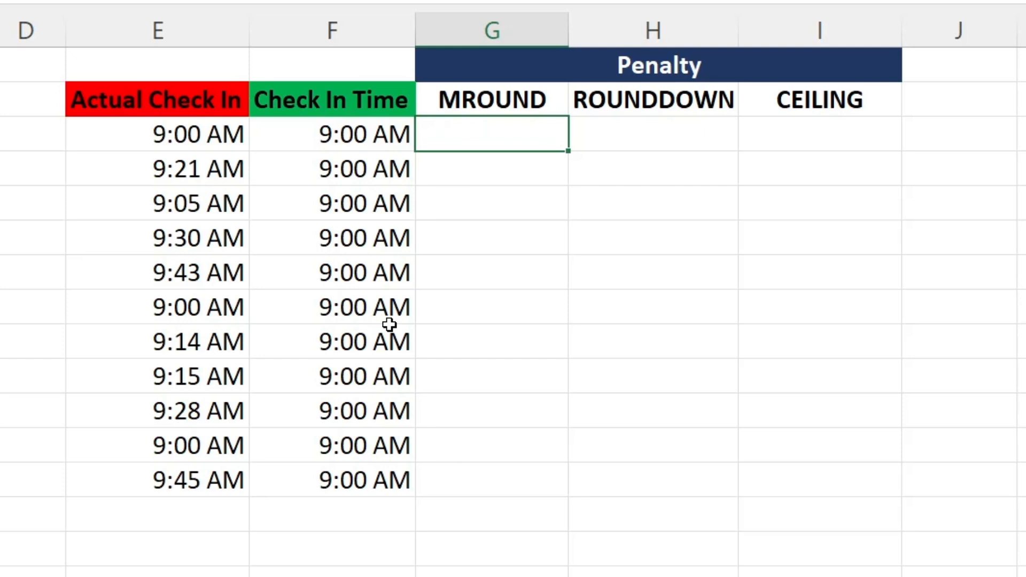
Enter the formula =E3-F3 in G3 to subtract the check-in time from the actual check-in
type("=")
left_click(155, 137)
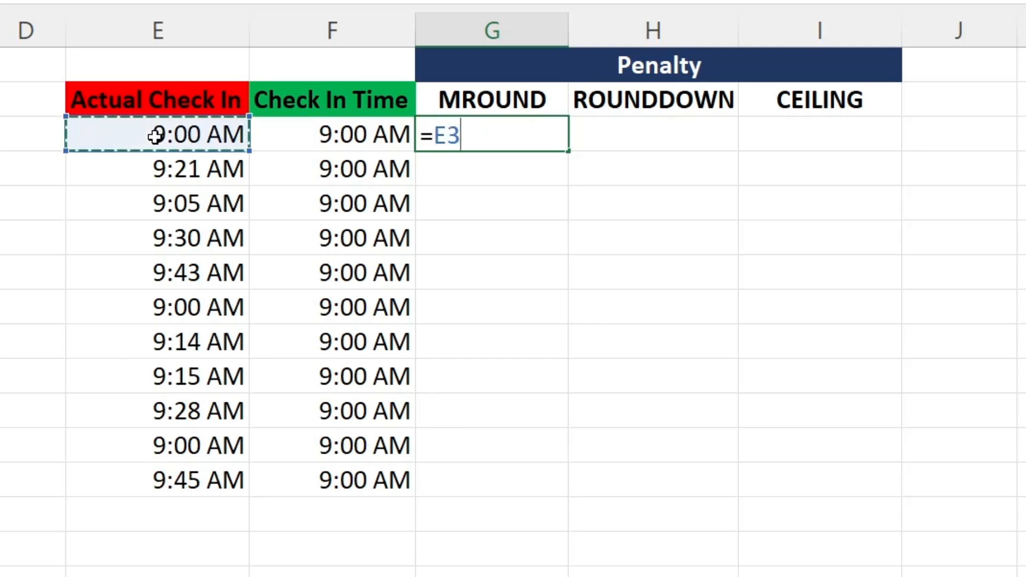
type("-")
left_click(324, 136)
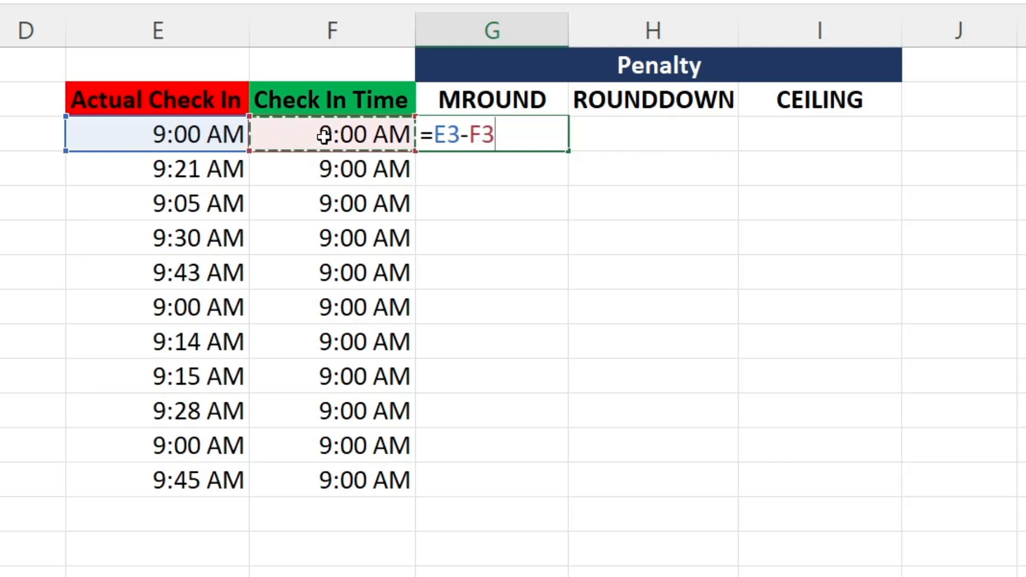
key("Return")
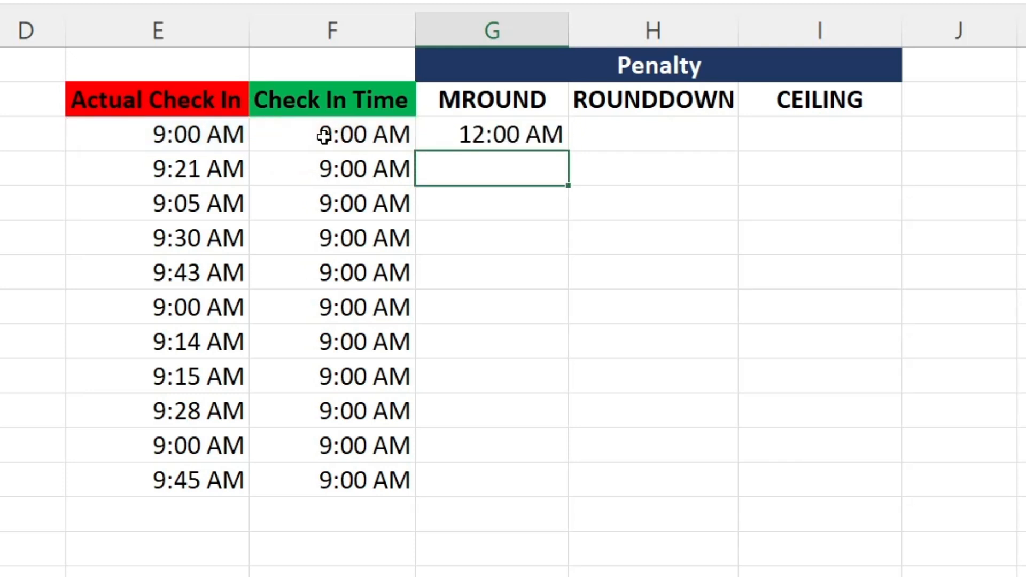
Fill the time difference formula from G3 down through G13 and format the range as General
left_click(499, 133)
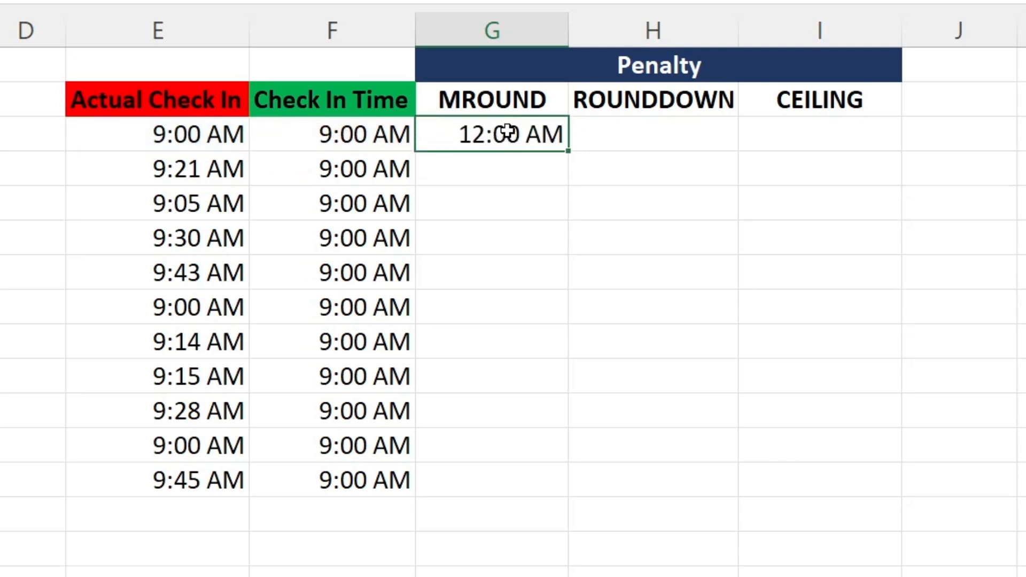
double_click(567, 152)
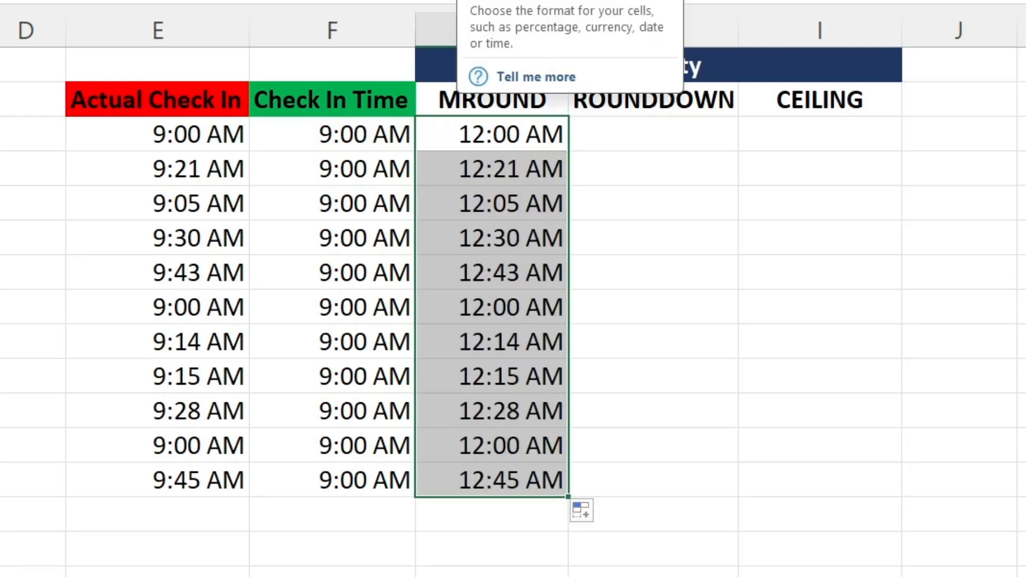
left_click(588, 1)
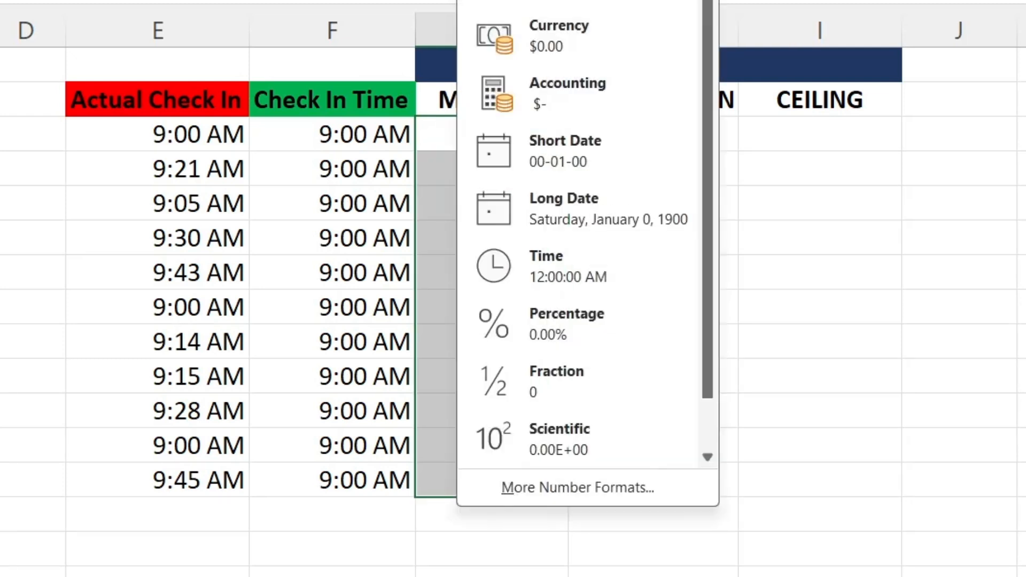
left_click(577, 1)
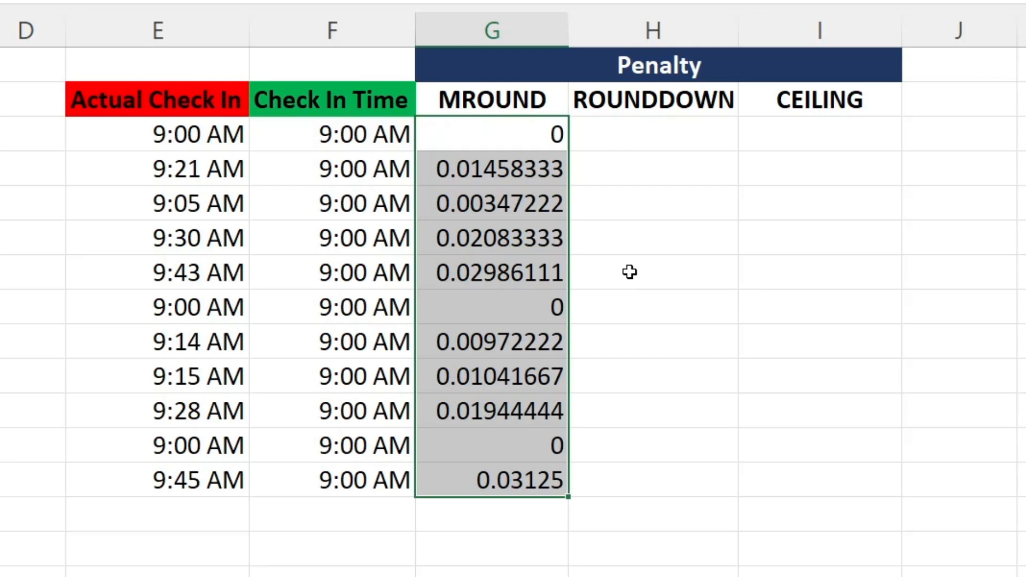
Change the G3 formula to =(E3-F3)*1440 to convert the time difference into minutes
left_click(490, 138)
double_click(490, 138)
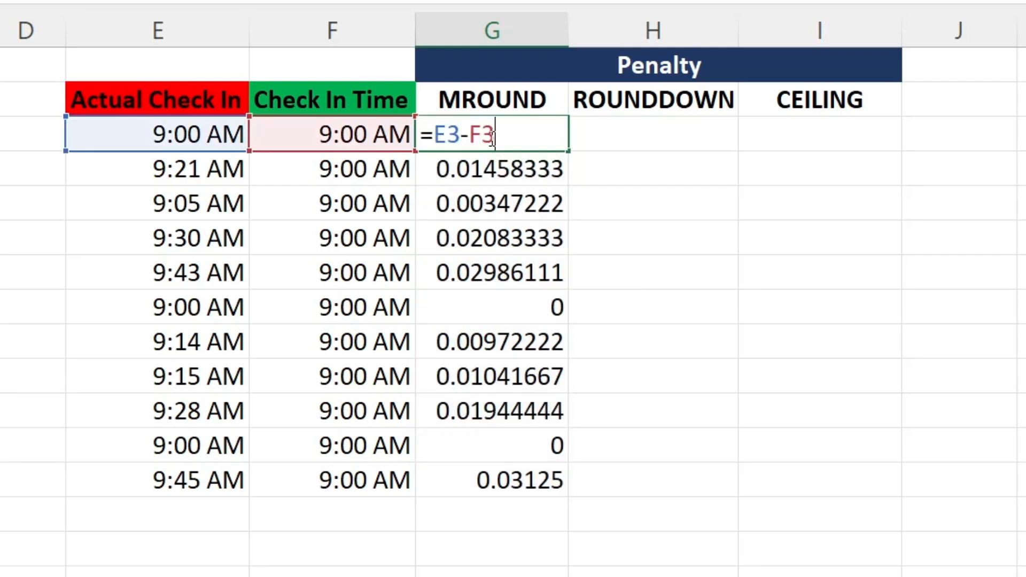
left_click(437, 135)
type("(")
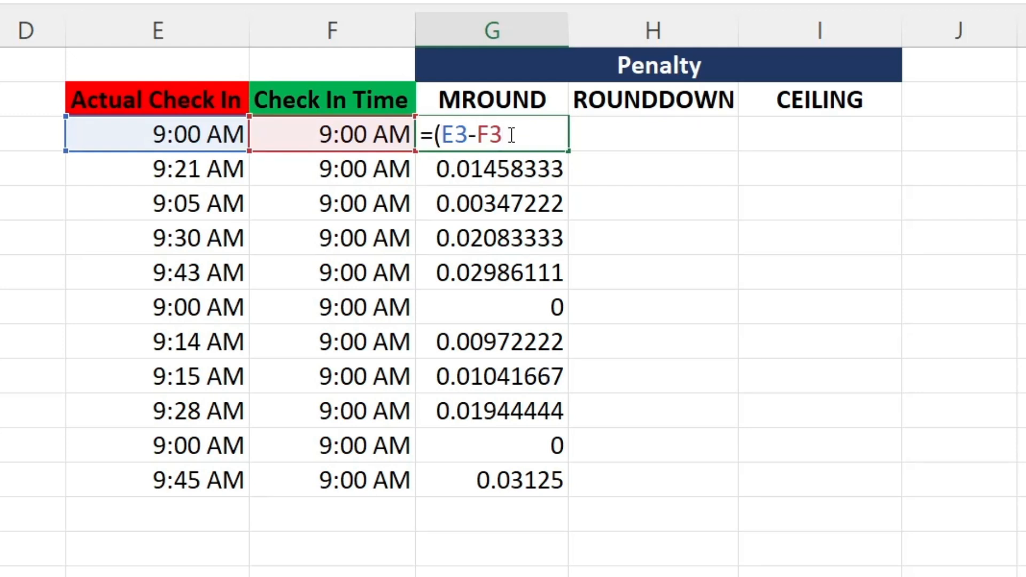
left_click(511, 135)
type(")*1440")
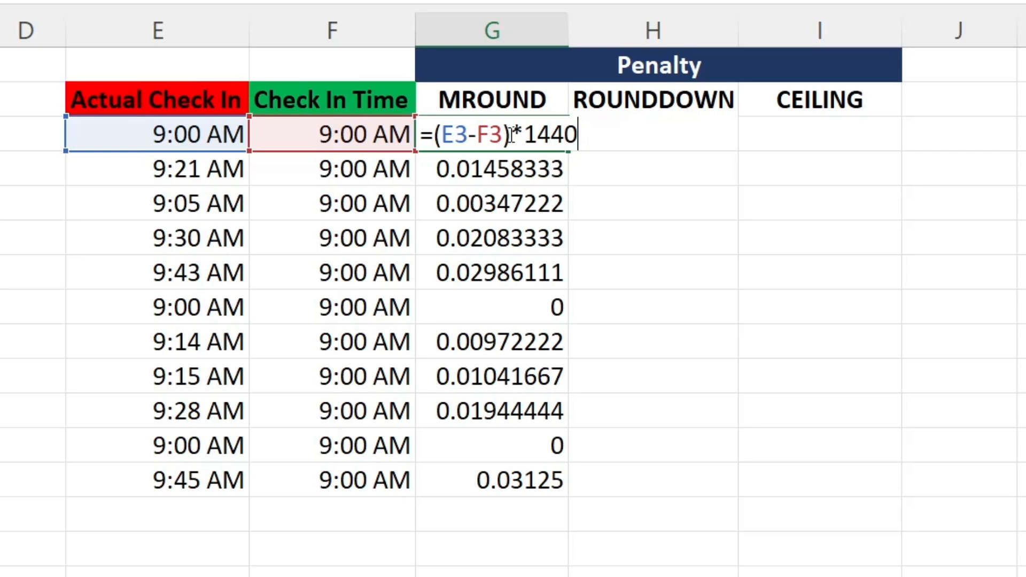
key("Return")
Fill the minutes formula from G3 down through G13 and apply the General number format
left_click(536, 135)
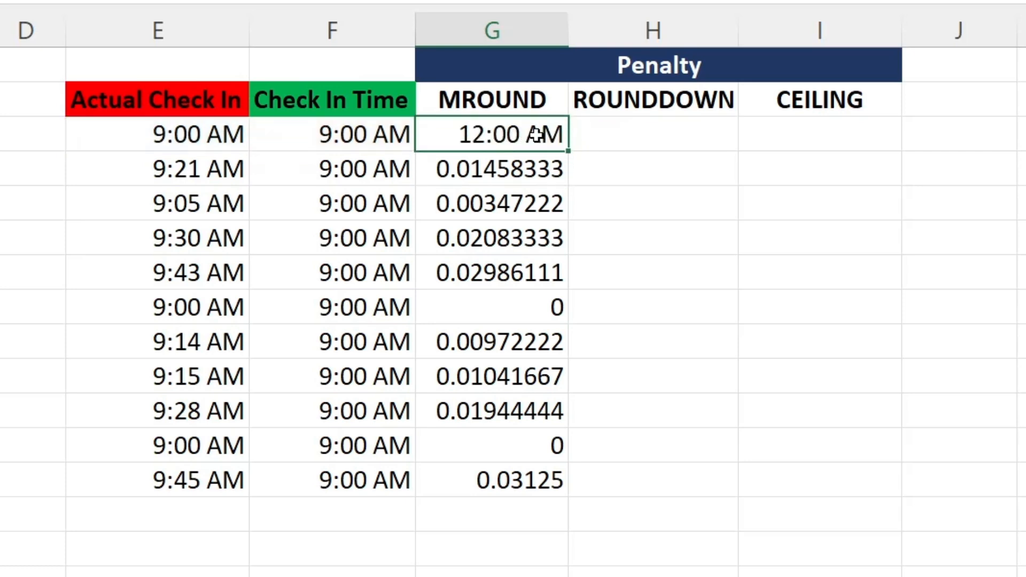
double_click(568, 152)
left_click(579, 0)
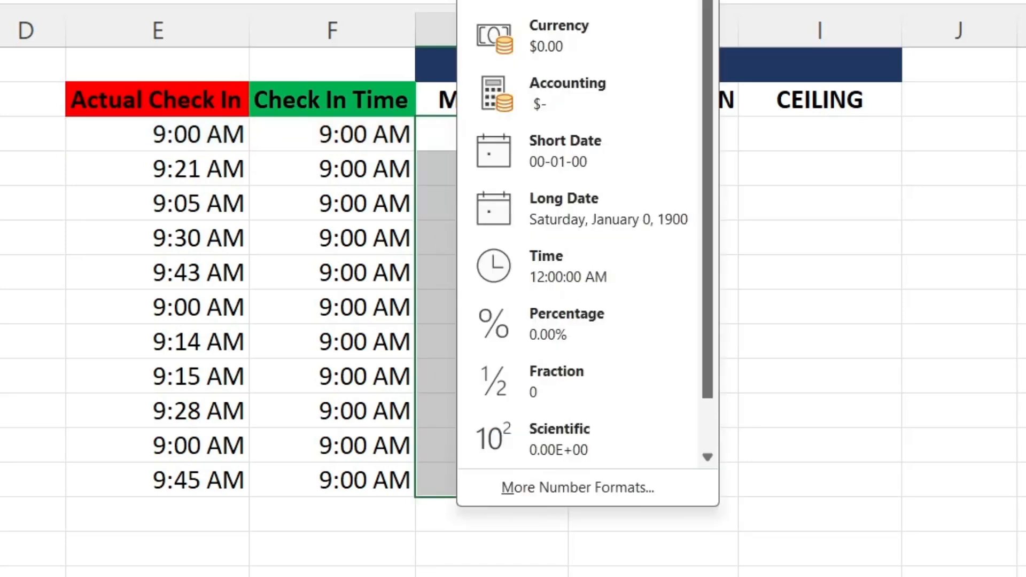
left_click(577, 0)
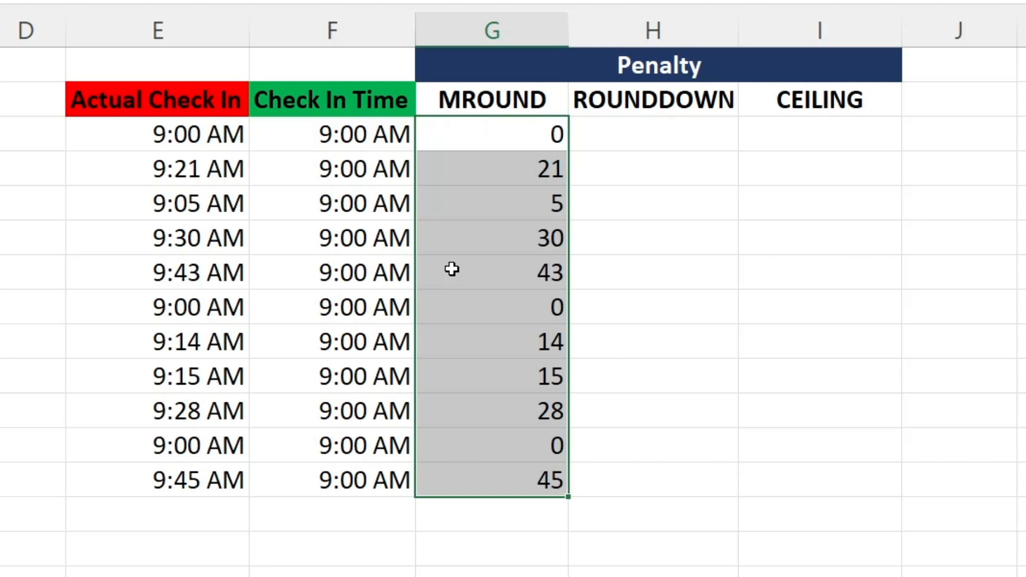
Wrap the G3 formula in MROUND with a multiple of 15, making it =MROUND((E3-F3)*1440,15)
left_click(516, 140)
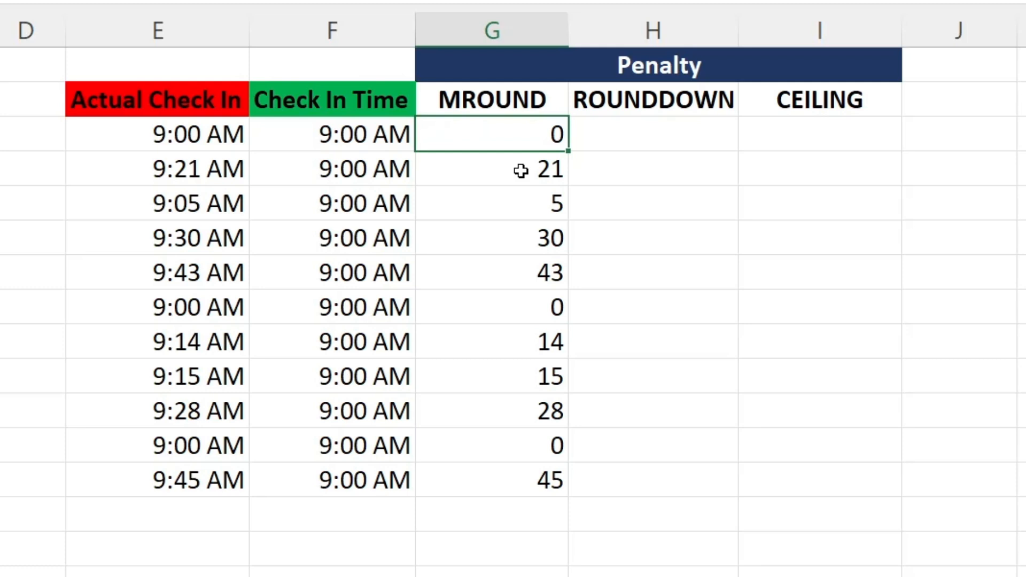
double_click(458, 141)
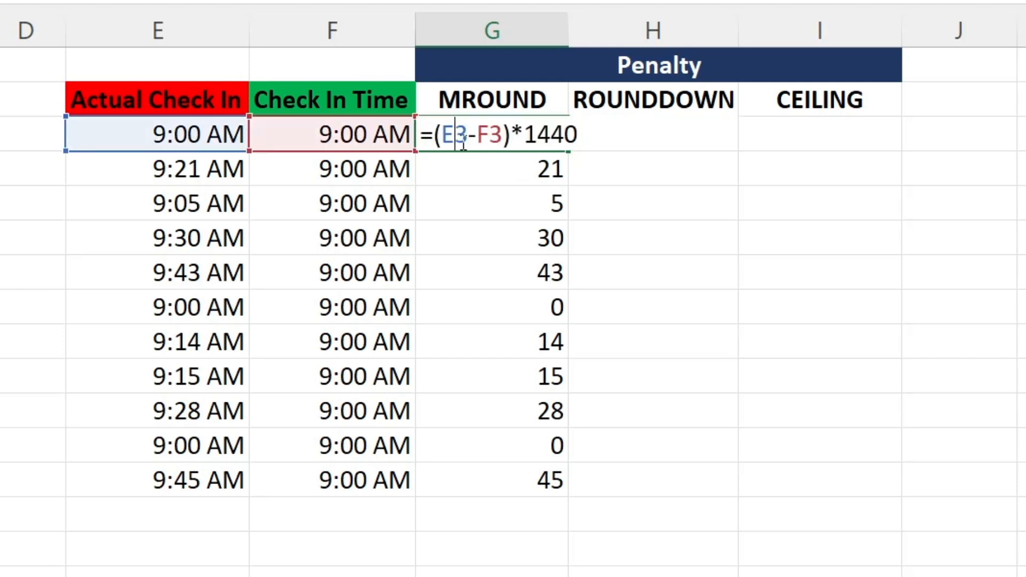
left_click(435, 134)
type("mr")
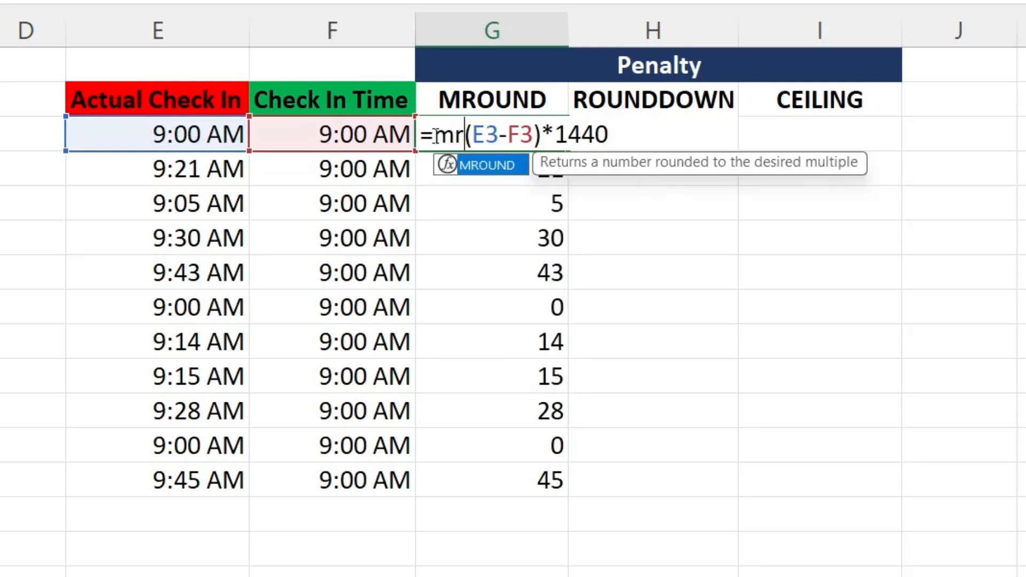
key("Tab")
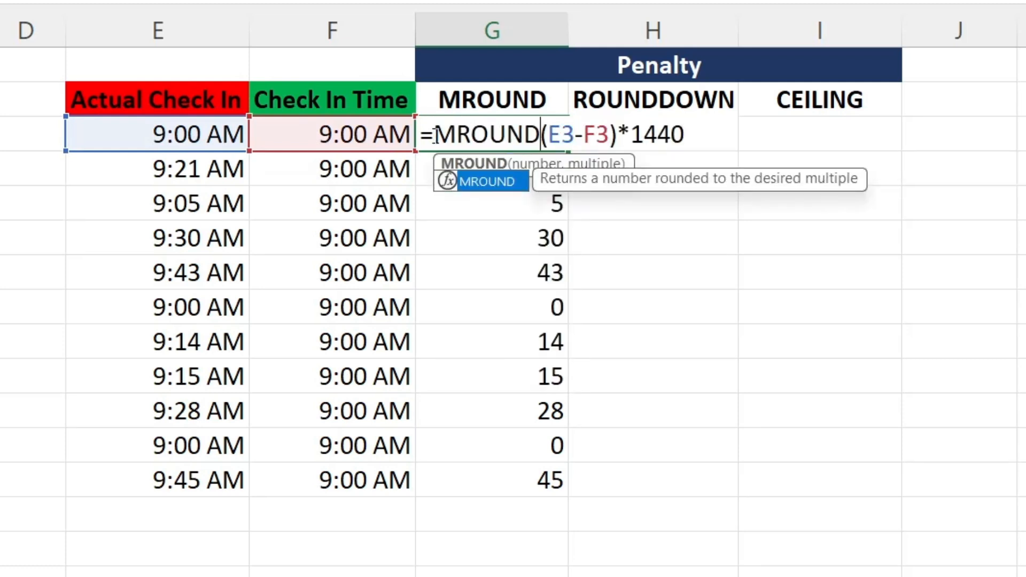
type("(")
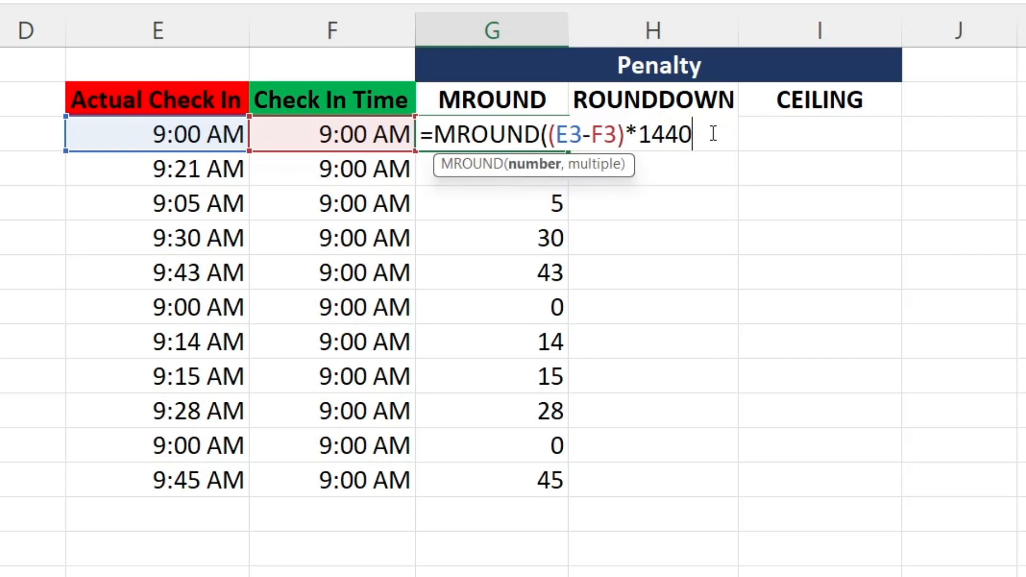
type(",15)")
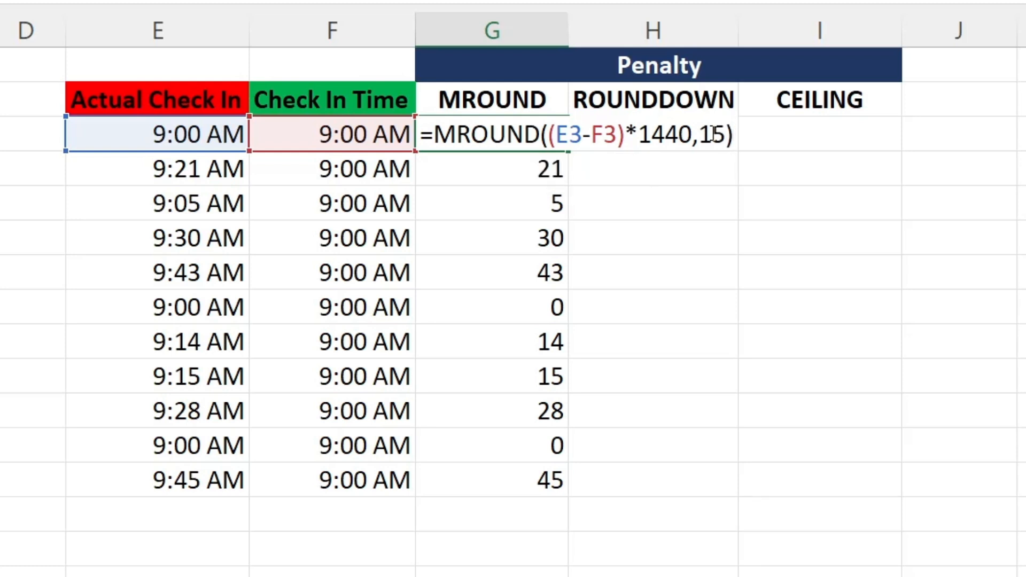
key("Return")
Fill the MROUND formula from G3 down through G13 and check the rounded minutes for the 9:21 and 9:43 check-ins
left_click(540, 130)
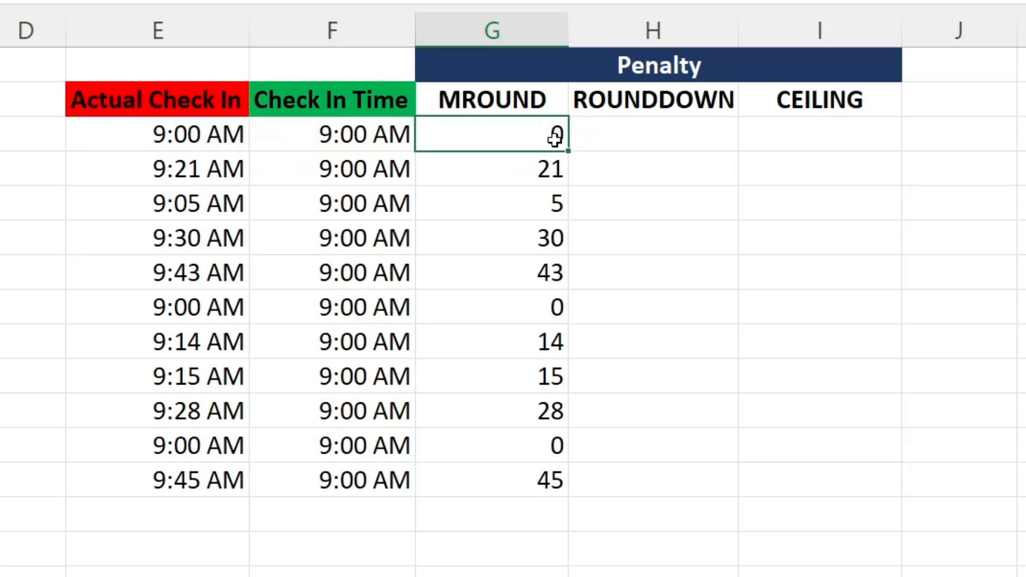
double_click(567, 151)
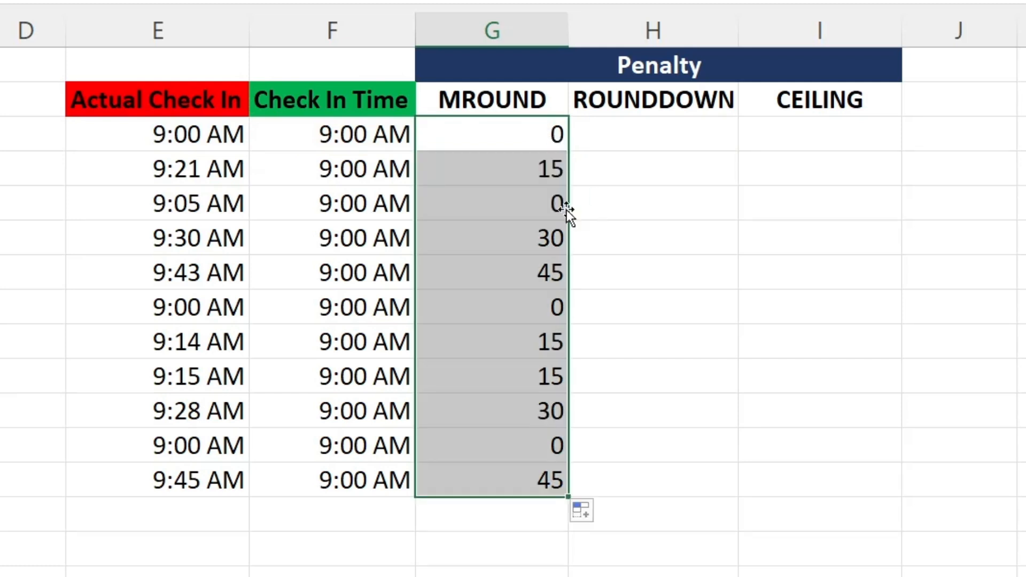
left_click(488, 169)
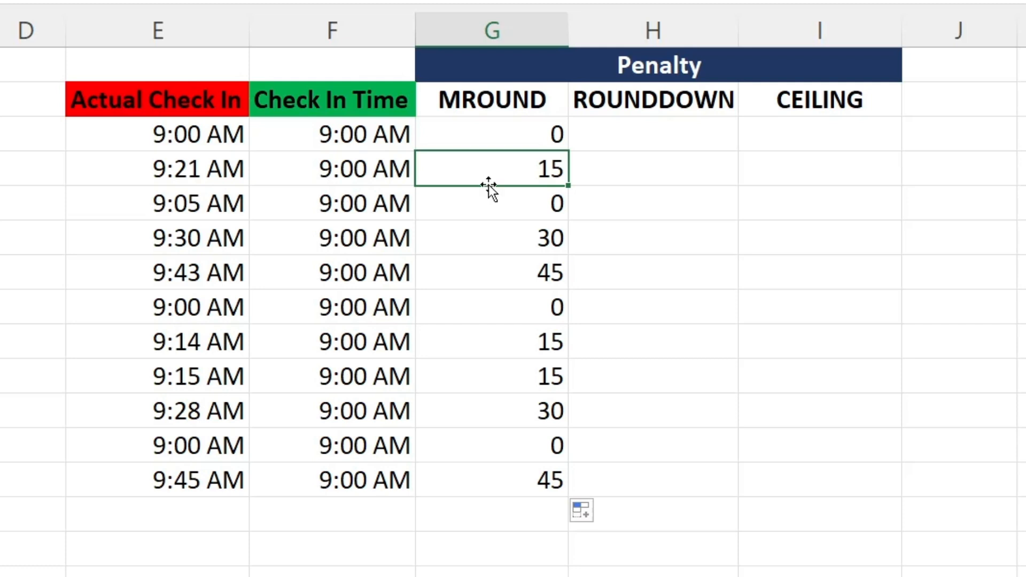
left_click(497, 264)
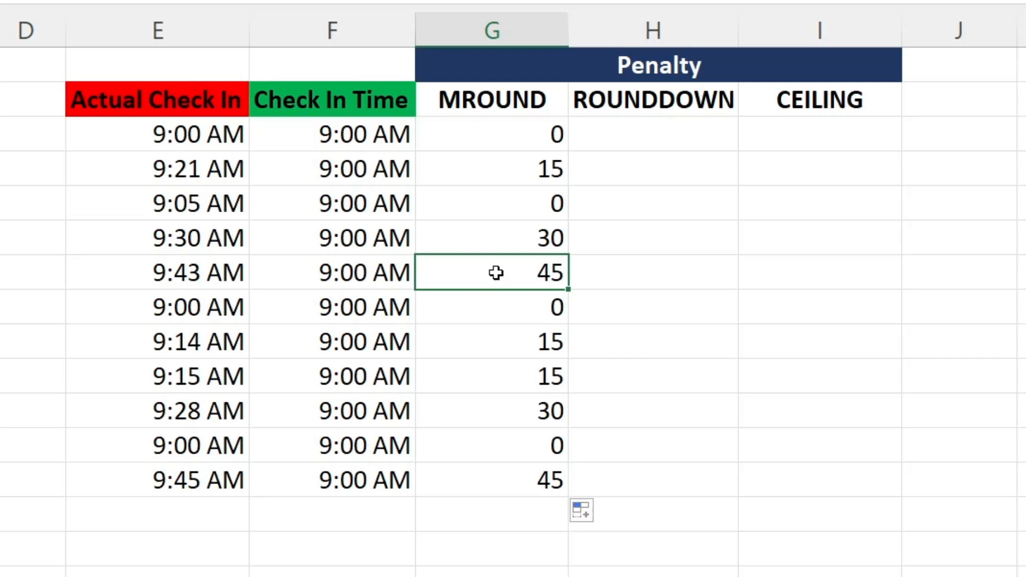
Divide the rounded minutes in G3 by 15, making the formula =MROUND((E3-F3)*1440,15)/15
left_click(492, 129)
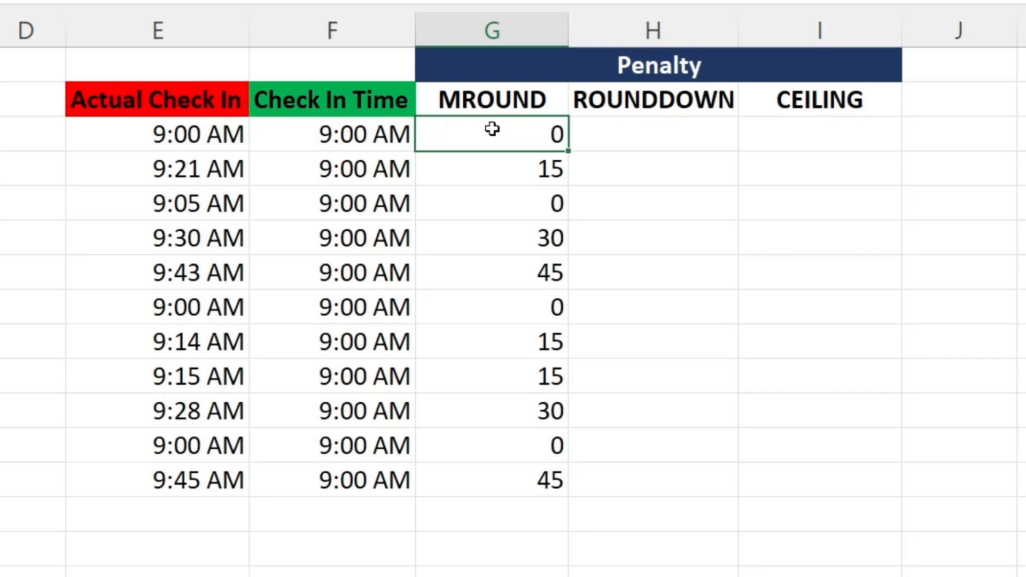
double_click(492, 128)
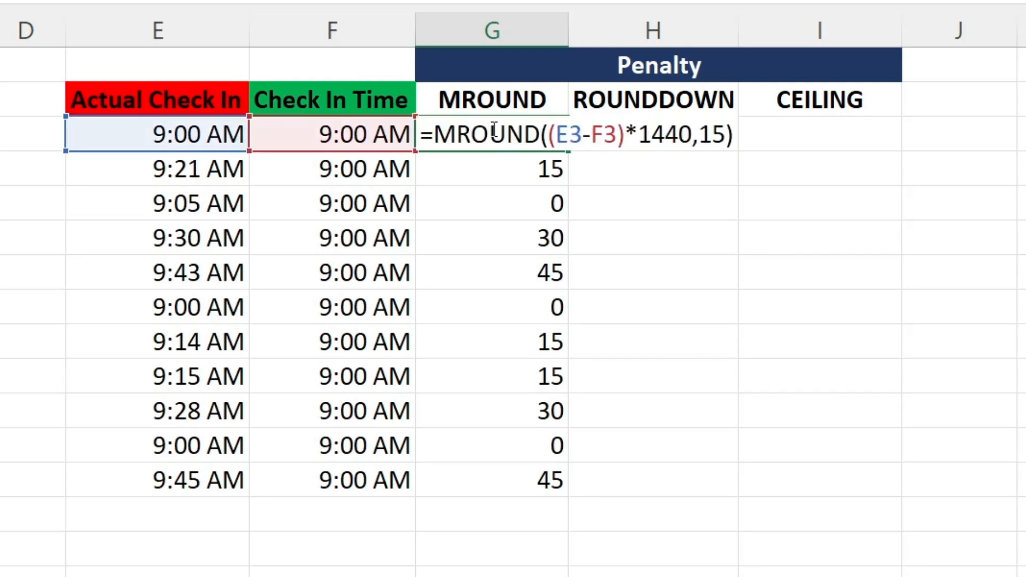
left_click(736, 140)
type("/15")
key("Return")
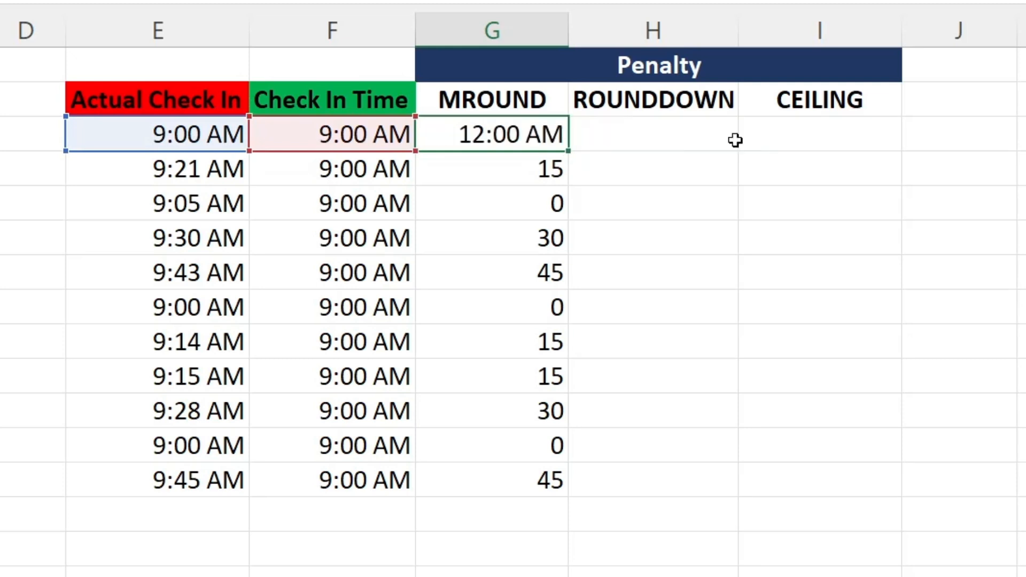
Fill the 15-minute block formula from G3 down through G13, format the range as General, and check a few results
left_click(543, 130)
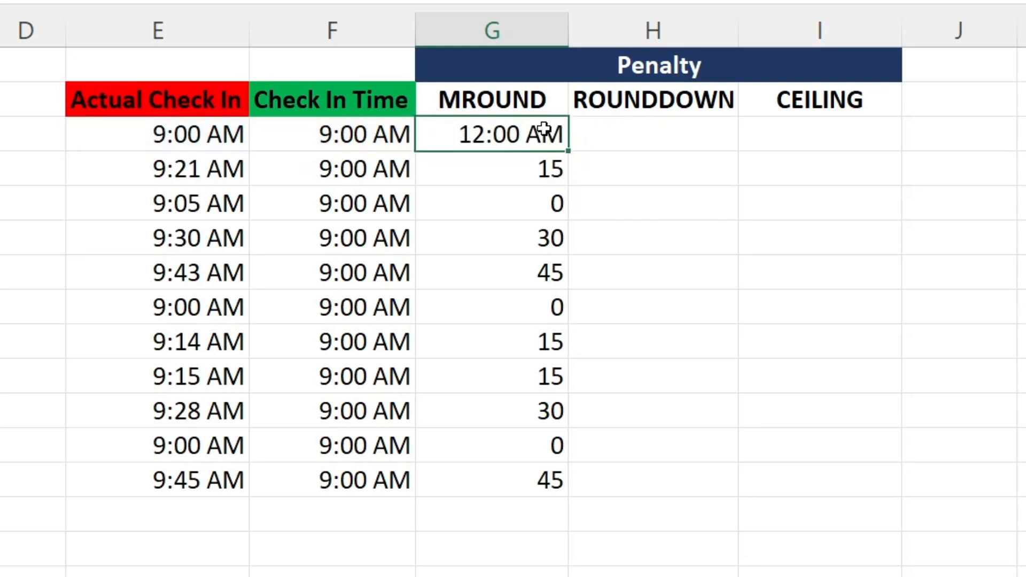
double_click(571, 152)
left_click(579, 1)
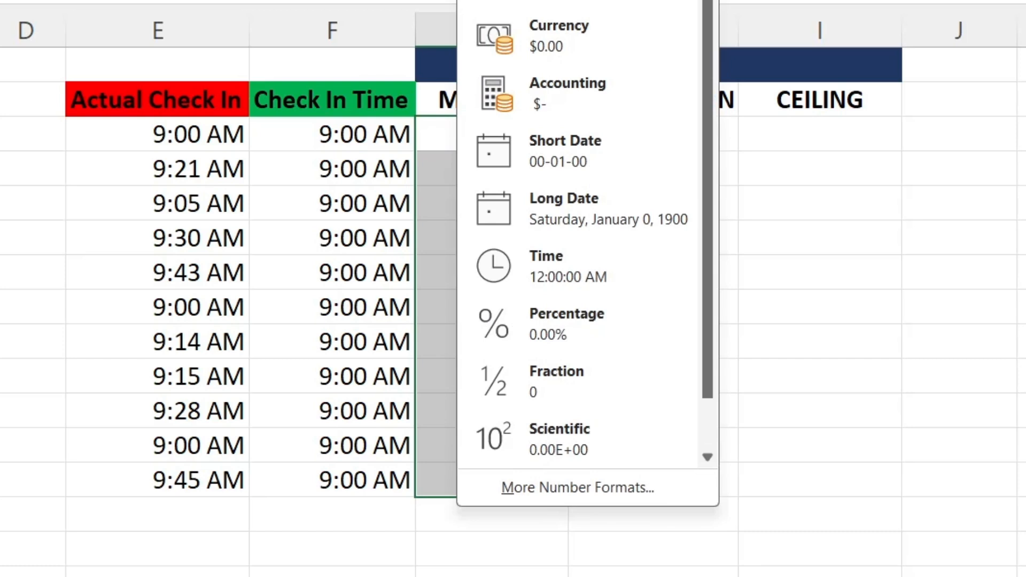
left_click(580, 1)
left_click(493, 174)
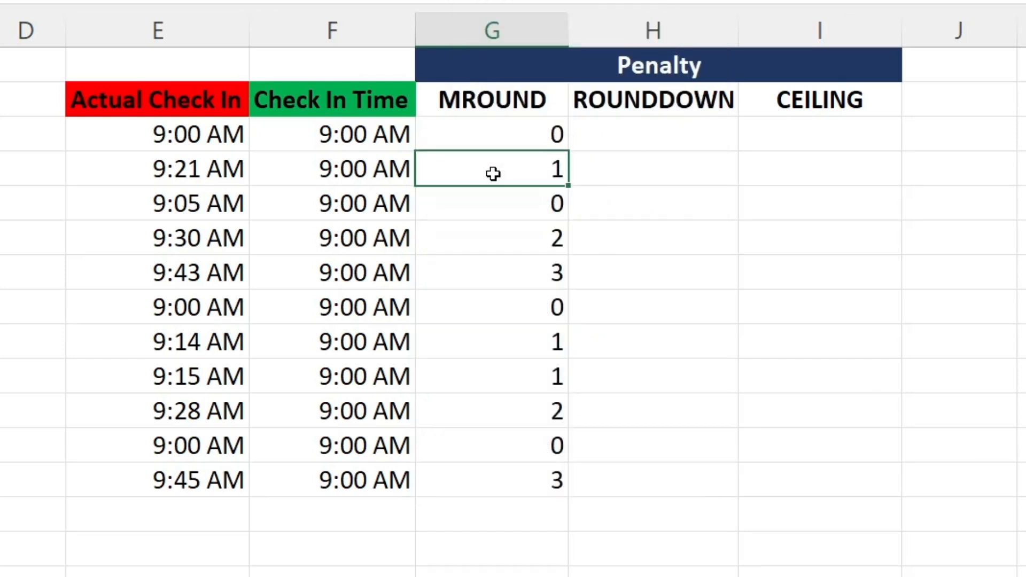
left_click(505, 240)
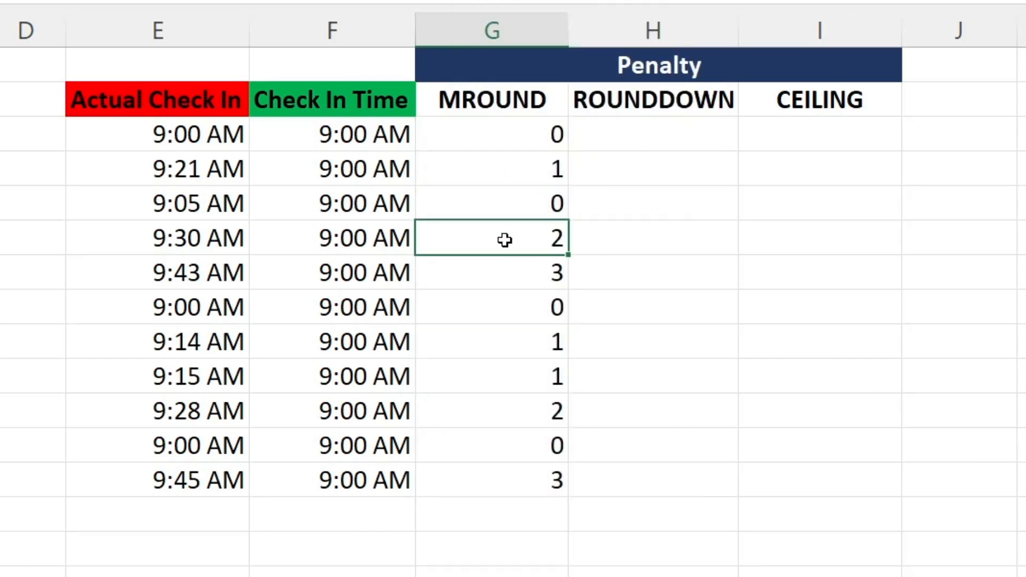
left_click(508, 274)
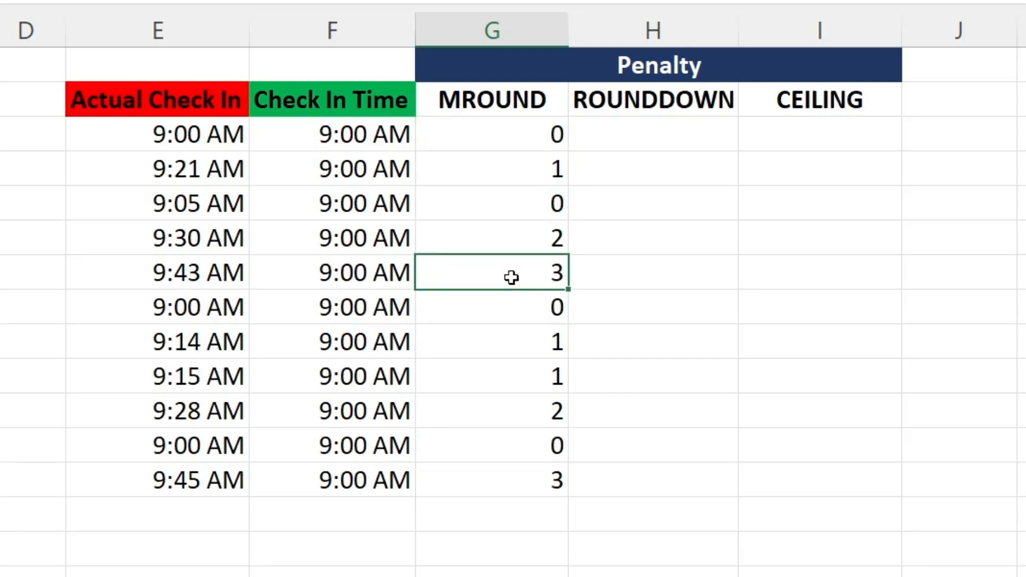
Enclose the G3 formula in parentheses and multiply it by 1500, making it =(MROUND((E3-F3)*1440,15)/15)*1500
left_click(483, 134)
double_click(478, 134)
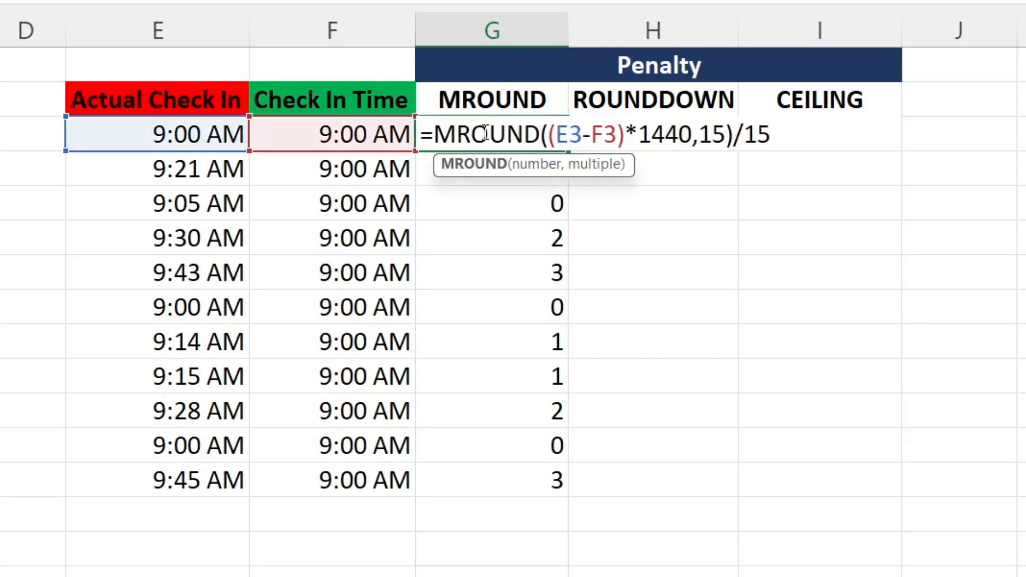
left_click(434, 133)
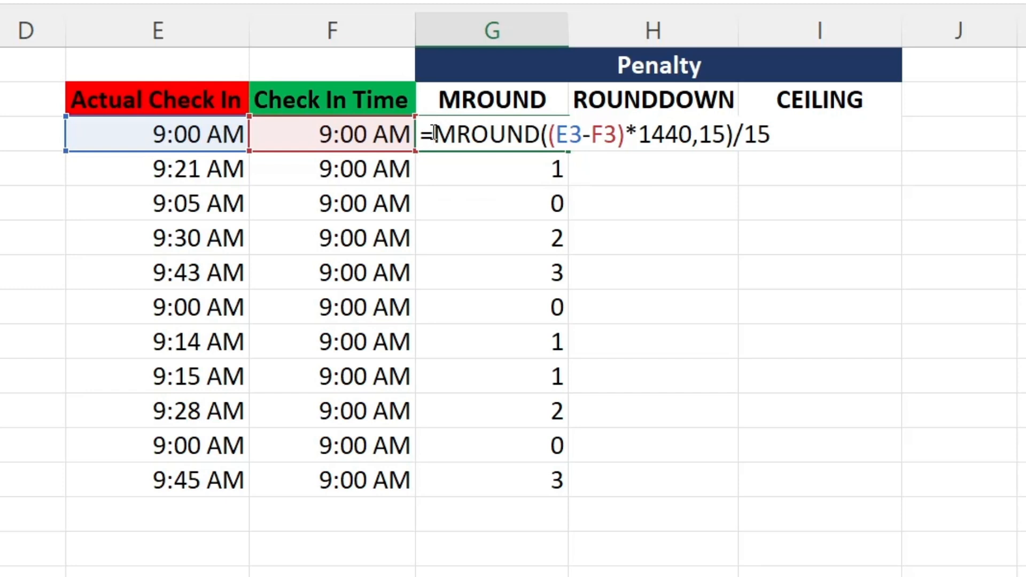
type("(")
left_click(808, 137)
type(")*")
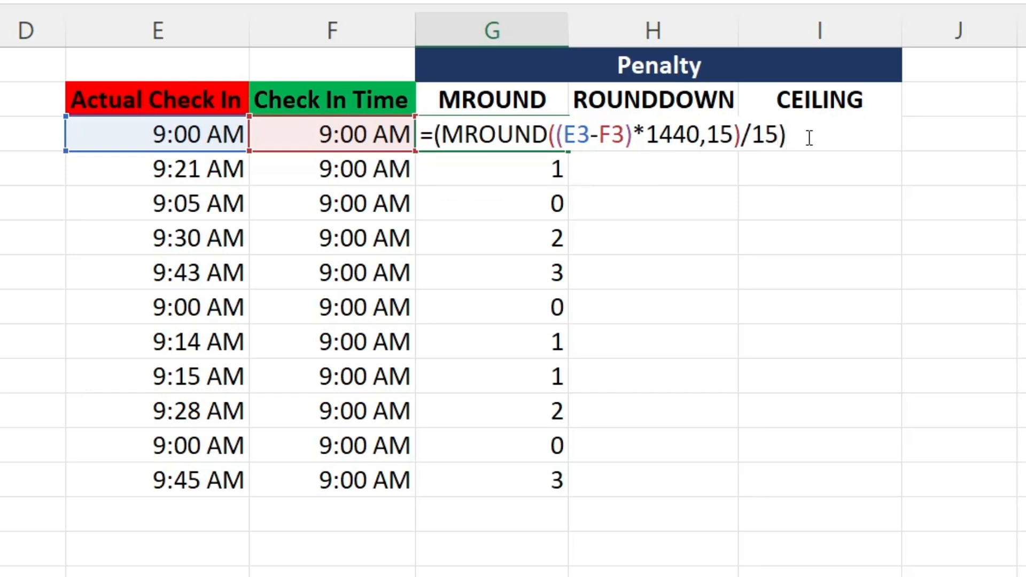
type("1500")
key("Return")
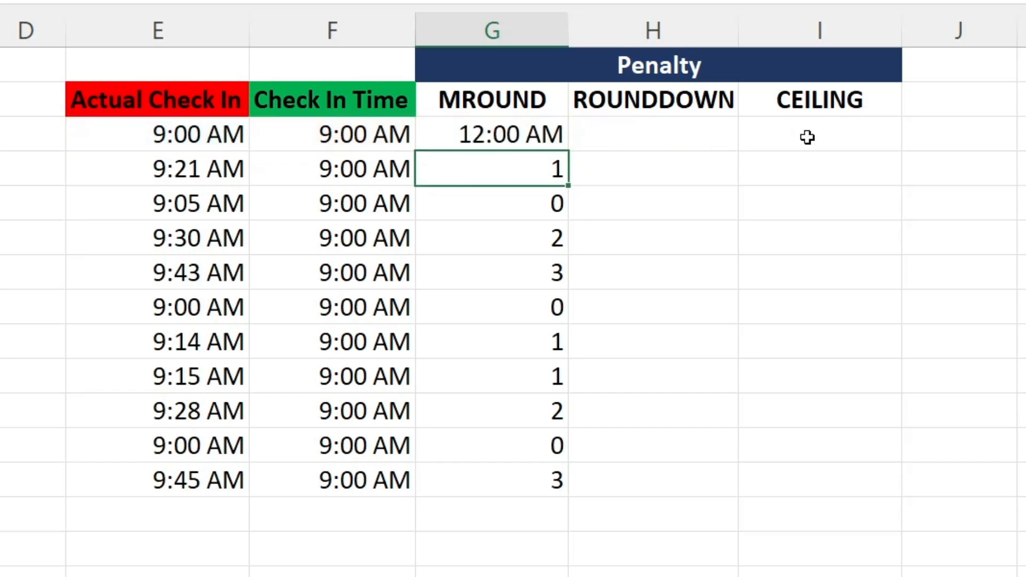
Fill the G3 penalty formula down through G13, format the range as General, and check the result for the 9:14 check-in
left_click(537, 133)
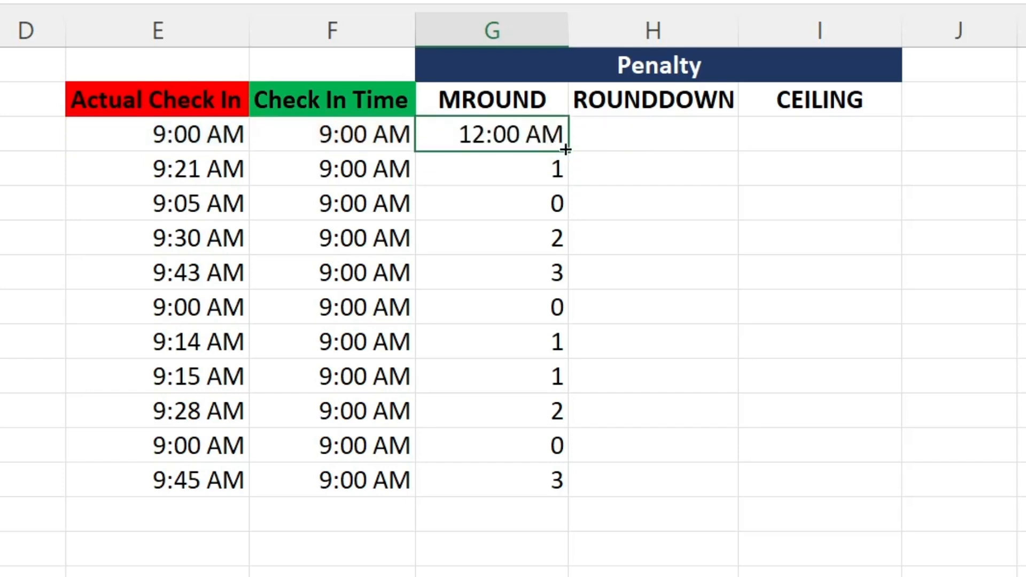
double_click(567, 149)
left_click(596, 0)
left_click(524, 0)
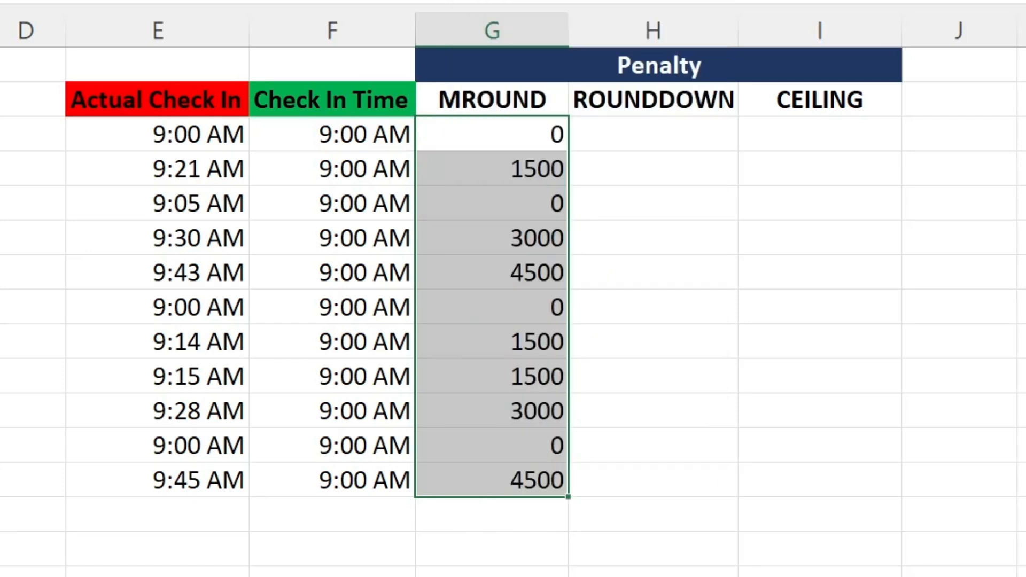
left_click(508, 341)
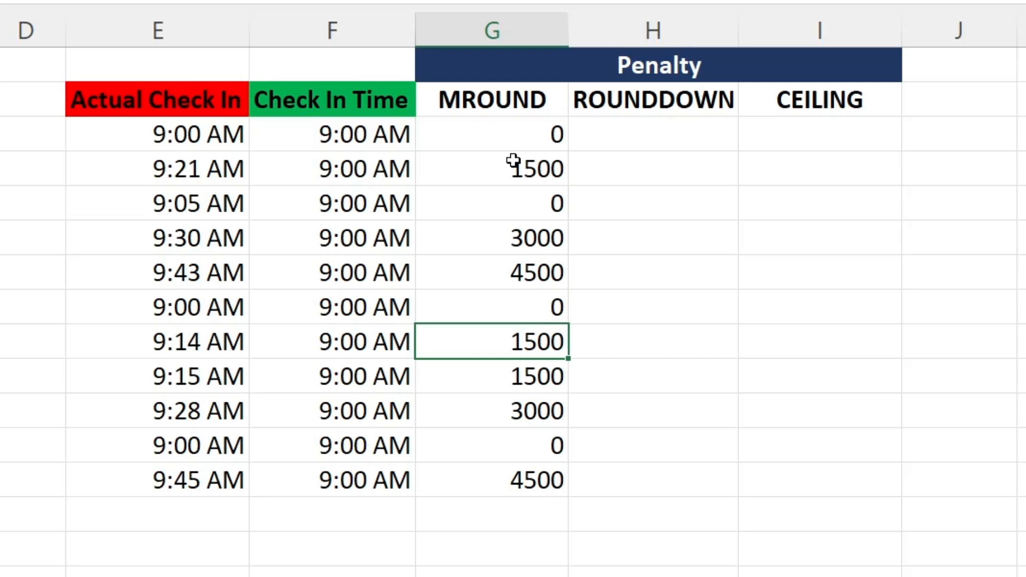
Enter =(E3-F3)*1440 in H3 to calculate the minutes late for the ROUNDDOWN column
left_click(602, 139)
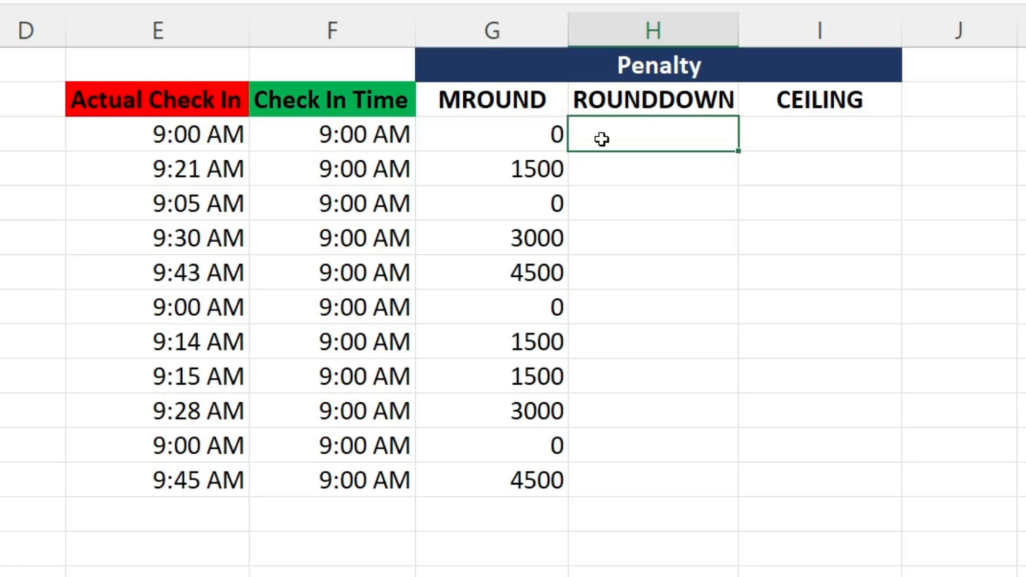
type("=")
left_click(192, 135)
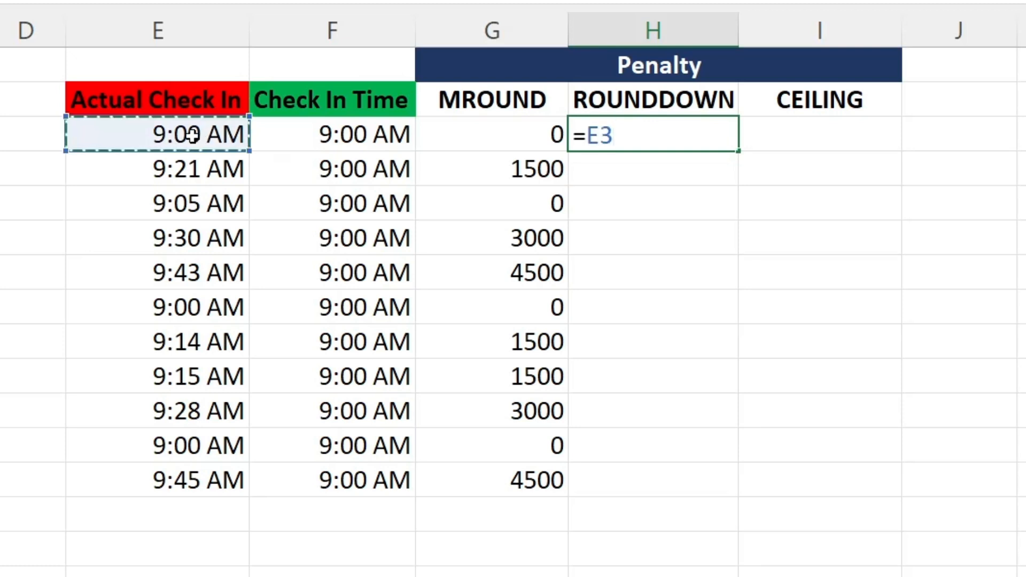
type("-")
left_click(342, 133)
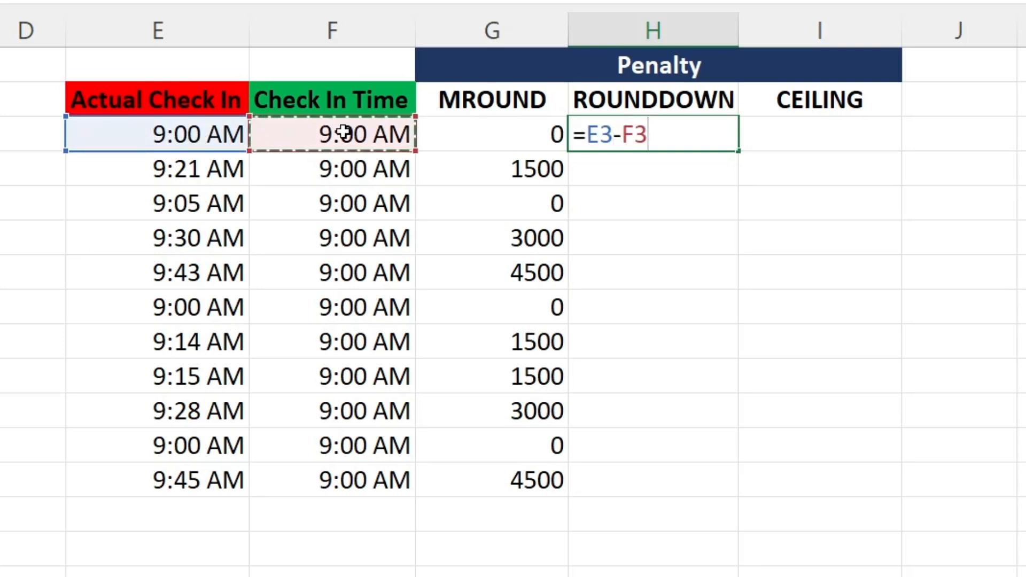
left_click(586, 133)
type("(")
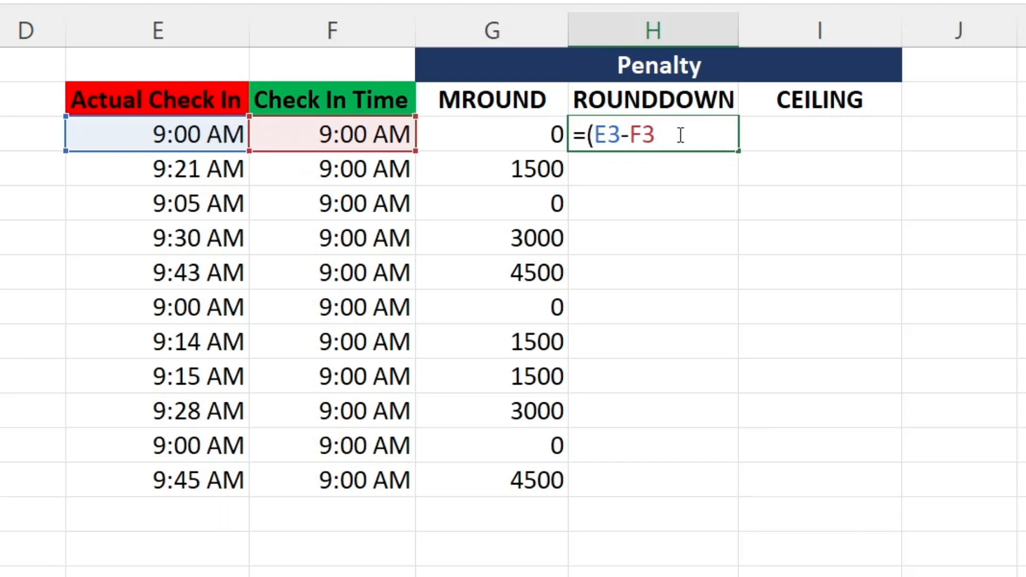
left_click(680, 135)
type(")*1440")
key("Return")
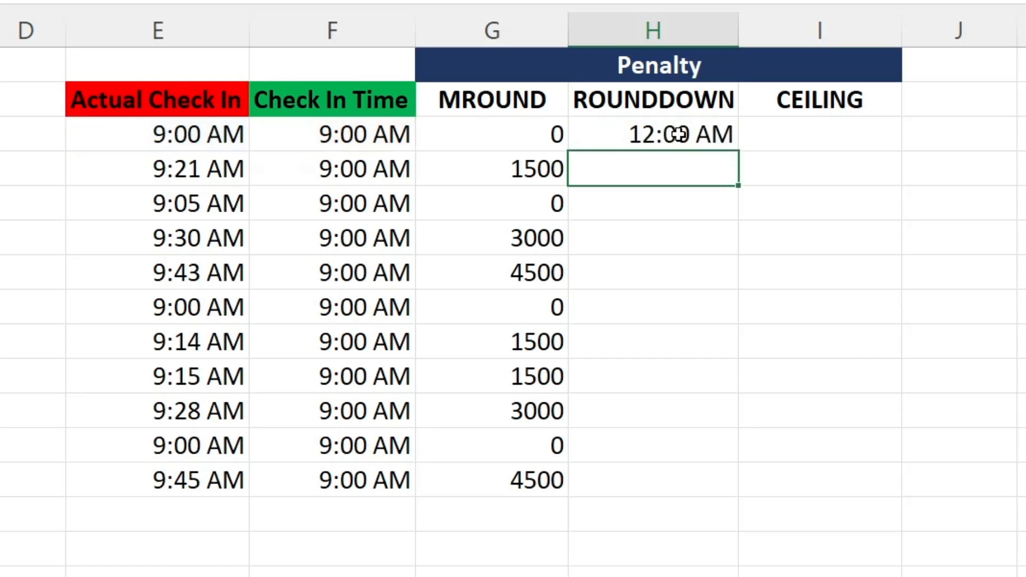
Fill the minutes-late formula from H3 down through H13 and format the range as General
left_click(661, 133)
double_click(738, 151)
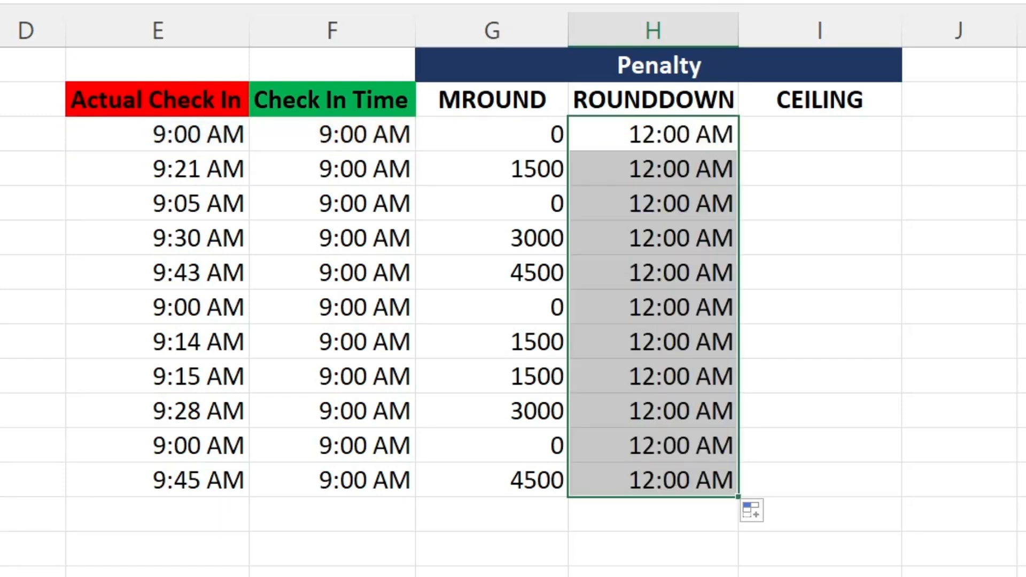
left_click(695, 1)
left_click(535, 1)
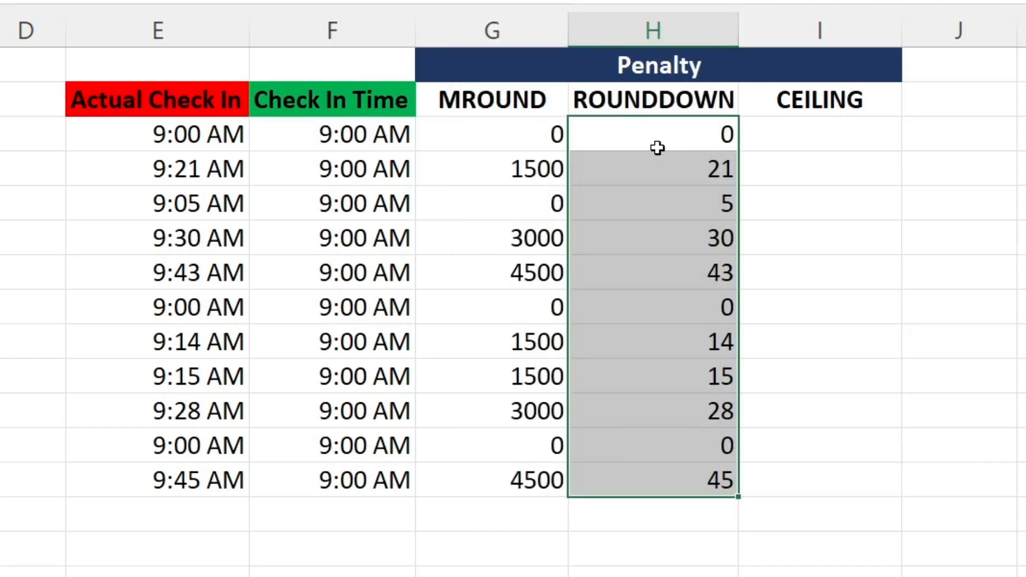
Enclose the H3 formula in parentheses and divide it by 15, making it =((E3-F3)*1440)/15
double_click(588, 134)
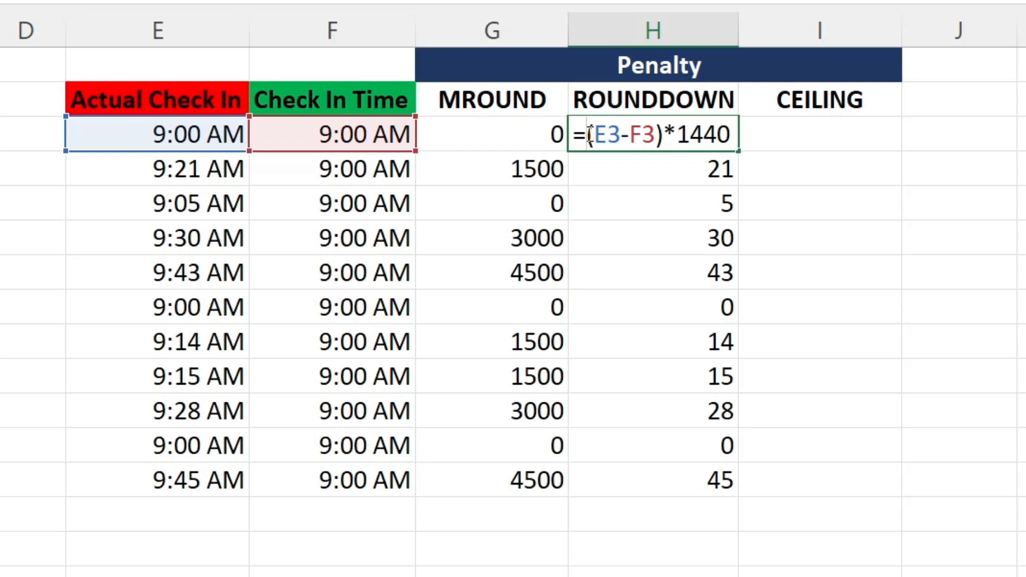
type("(")
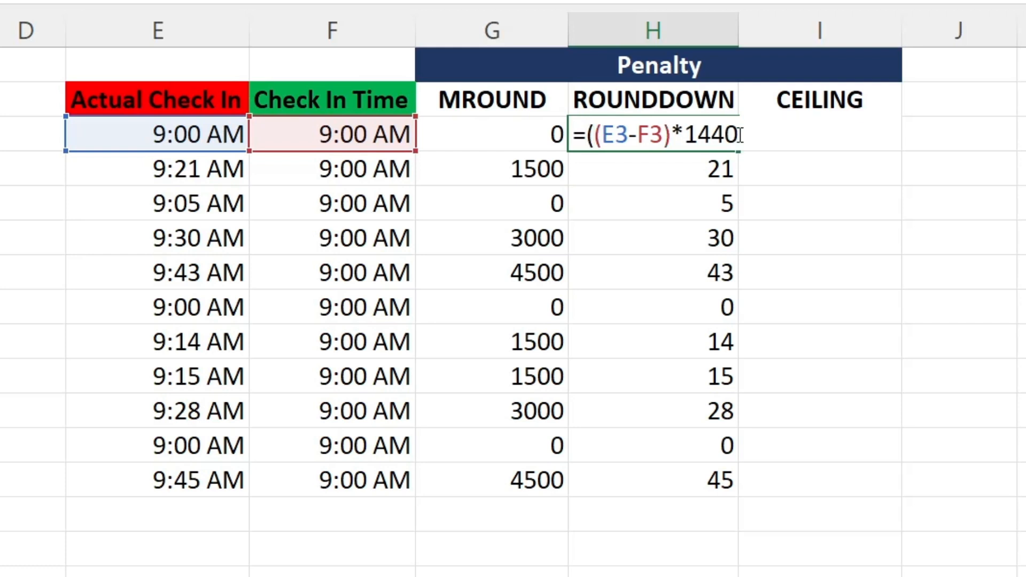
left_click(740, 133)
type(")/15")
key("Return")
Fill the divided formula from H3 down through H13, format it as General, and check the 9:05 and 9:43 check-ins
left_click(728, 137)
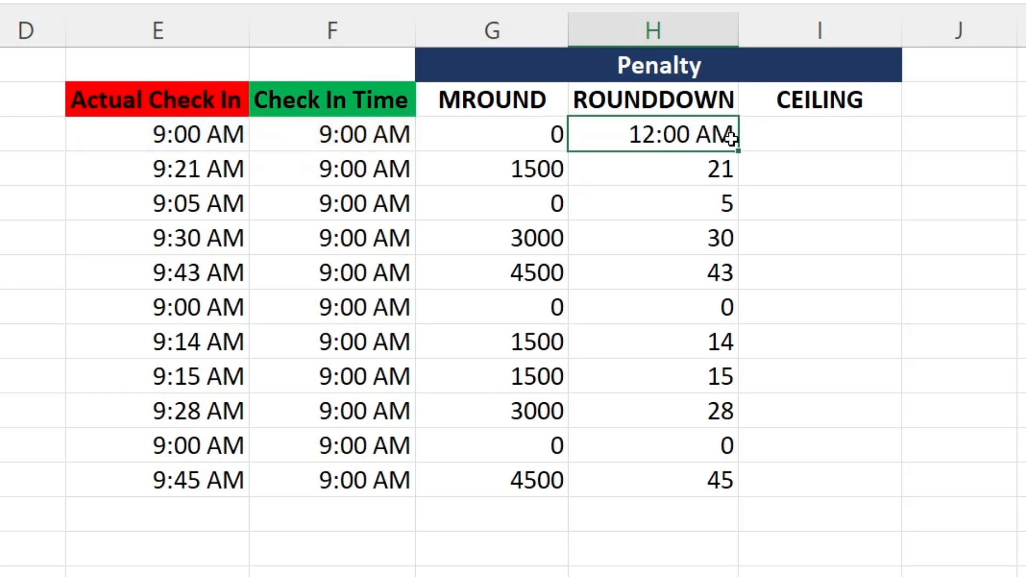
double_click(738, 150)
left_click(603, 0)
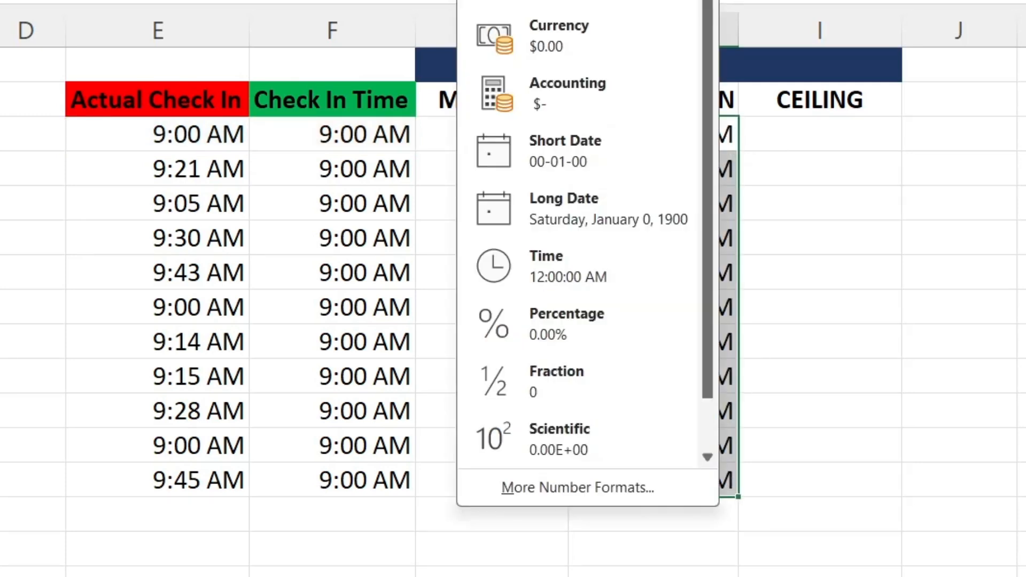
left_click(534, 0)
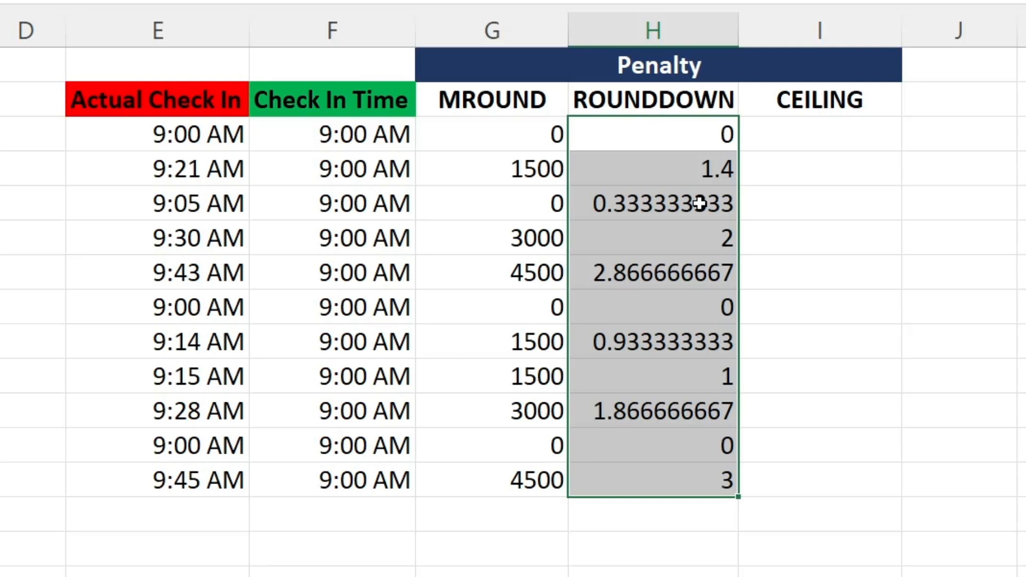
left_click(633, 211)
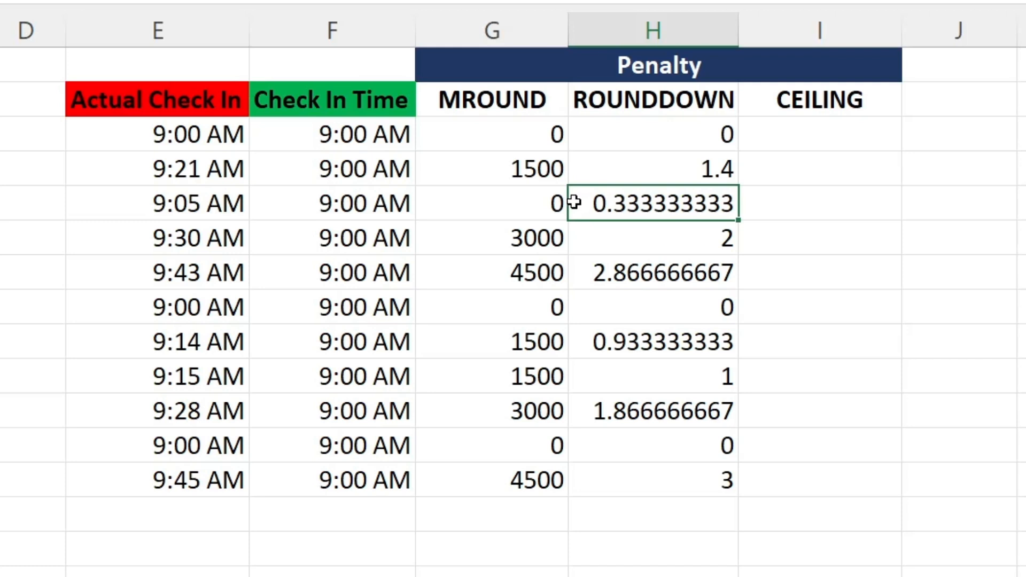
left_click(618, 277)
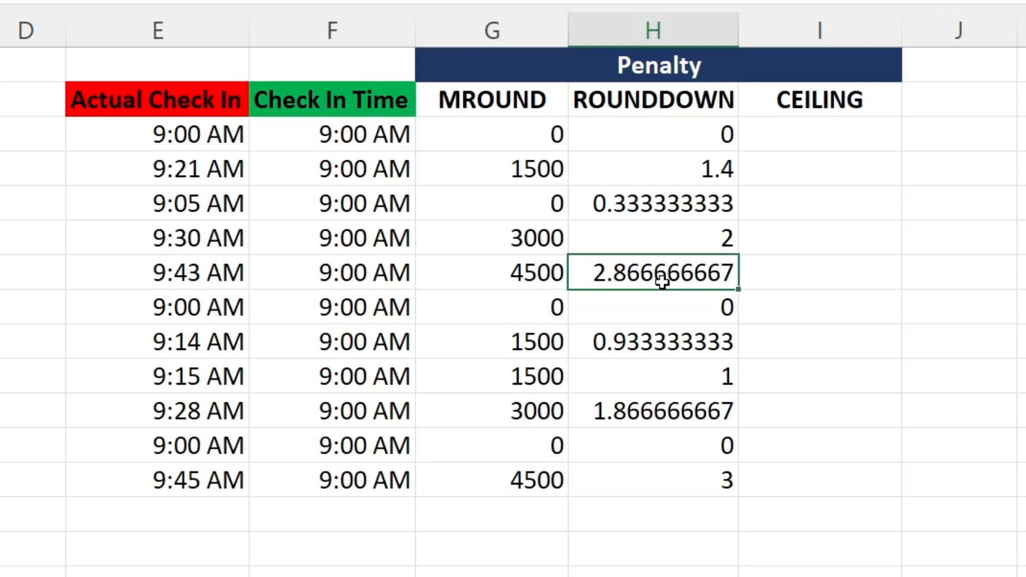
Wrap the H3 formula in ROUNDDOWN with zero digits, making it =ROUNDDOWN(((E3-F3)*1440)/15,0)
left_click(608, 134)
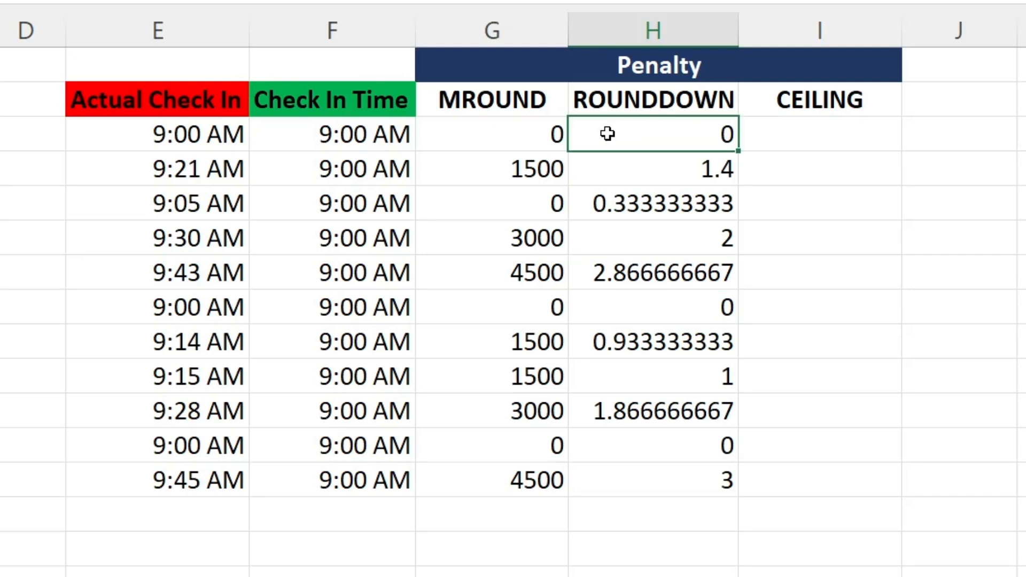
double_click(608, 133)
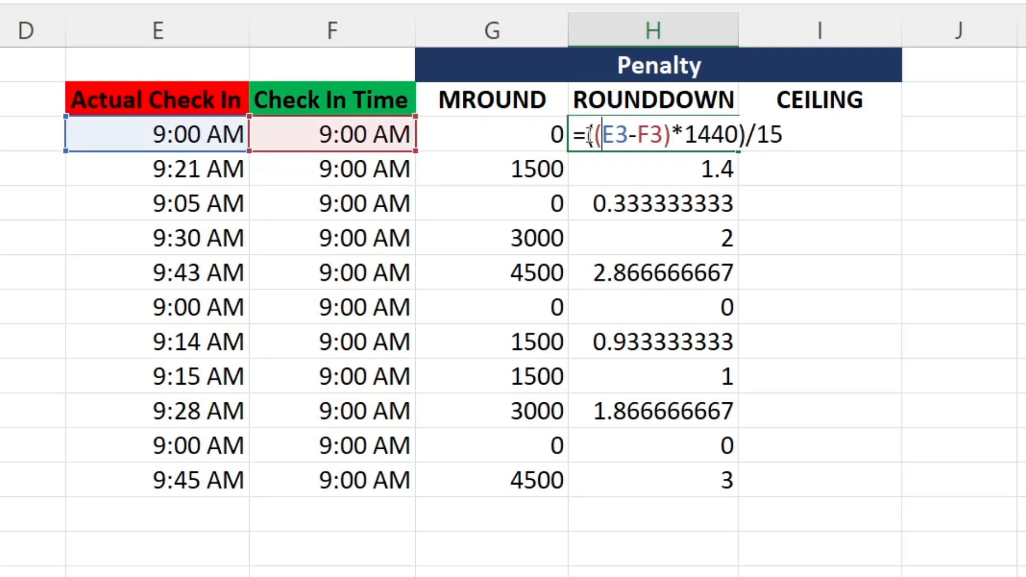
left_click(588, 135)
type("roun")
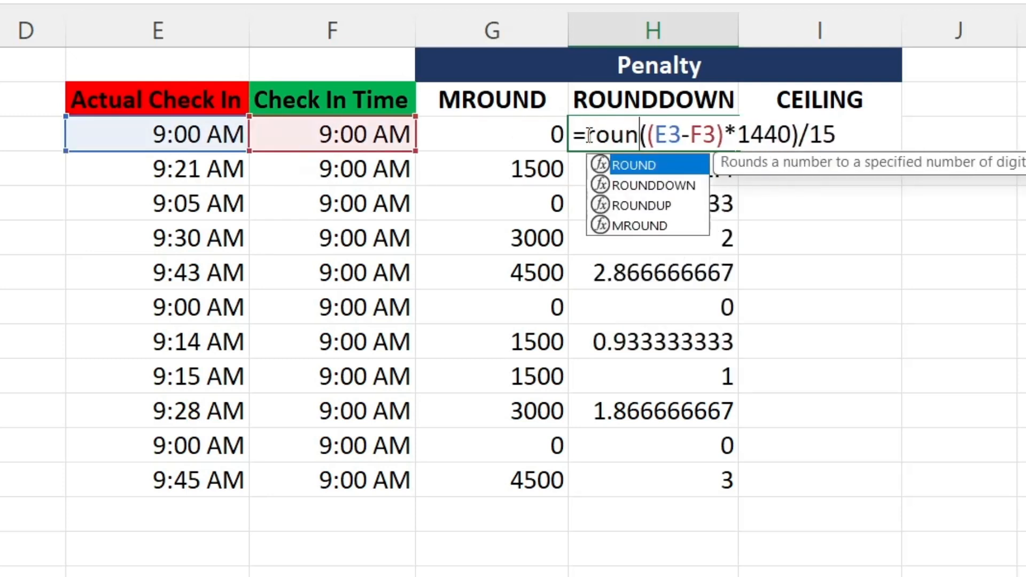
key("Down")
key("Tab")
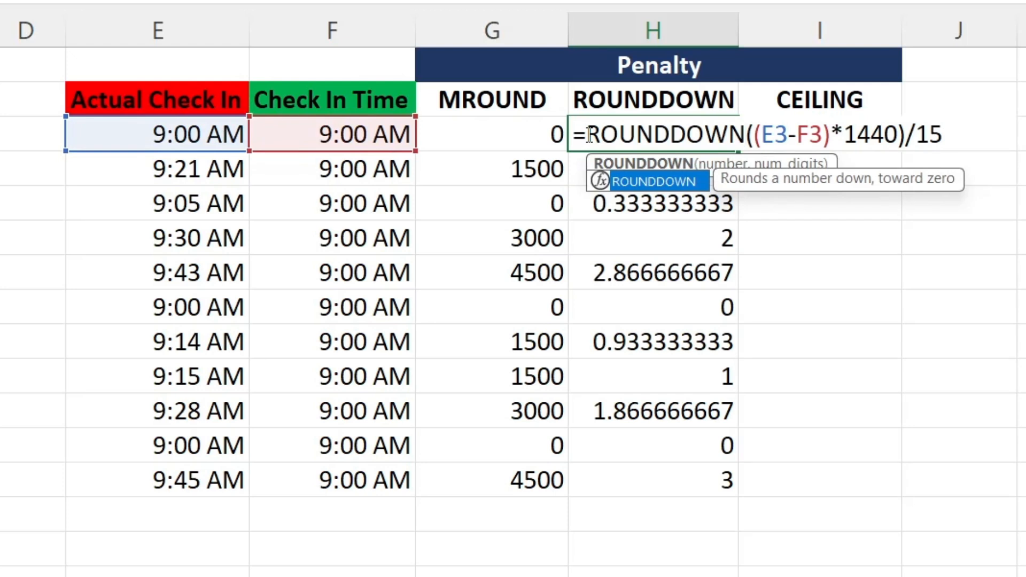
left_click(965, 134)
type(",")
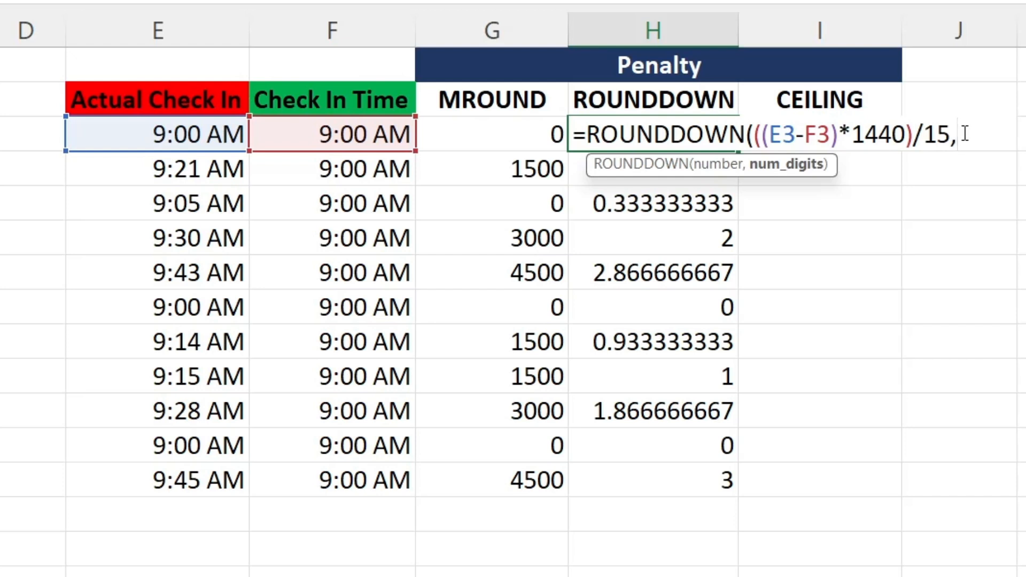
type("0)")
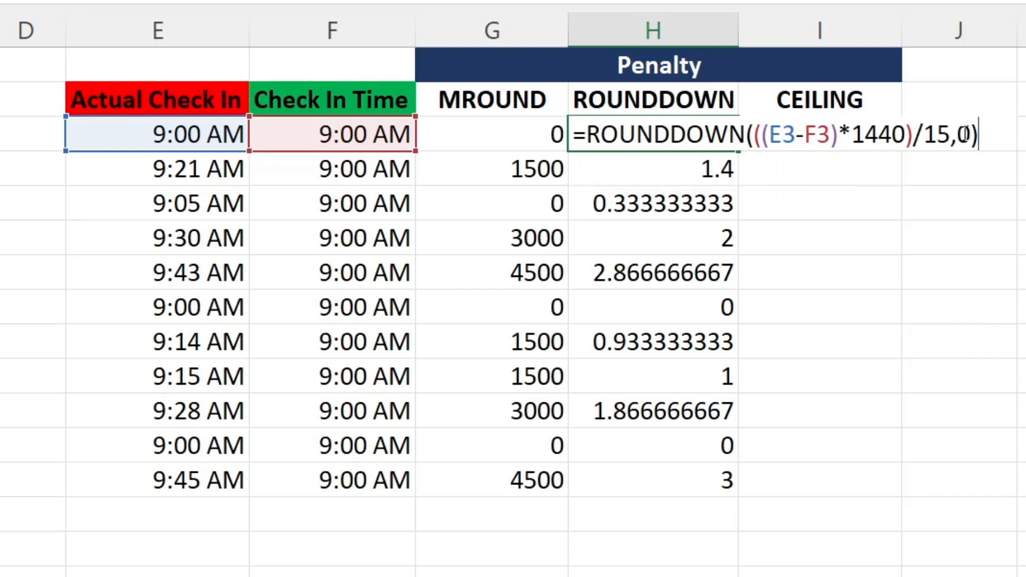
key("Return")
Fill the ROUNDDOWN formula from H3 down through H13 and check the block counts for the 9:21 to 9:43 check-ins
left_click(719, 137)
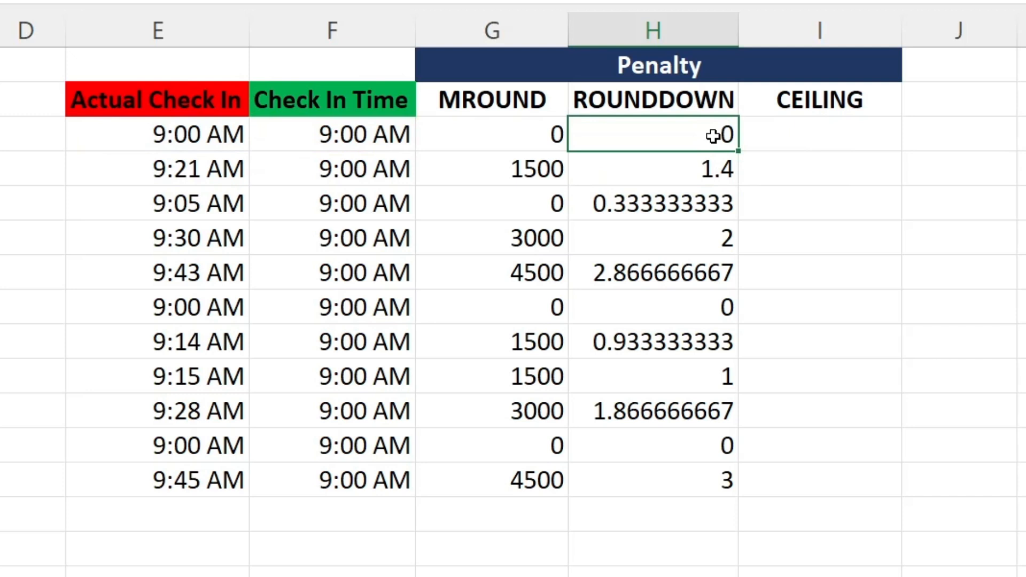
double_click(738, 152)
left_click(670, 174)
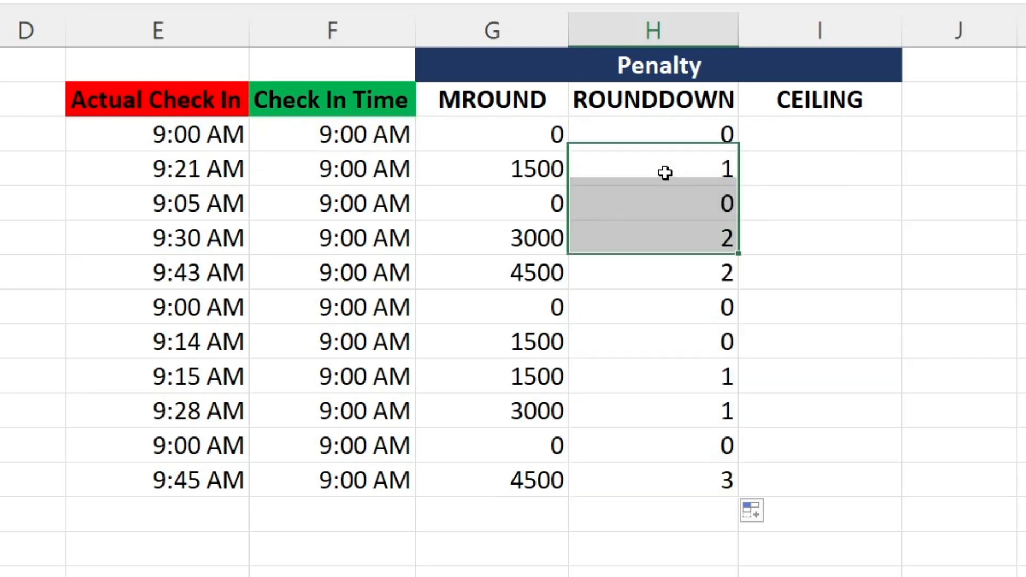
left_click(665, 233)
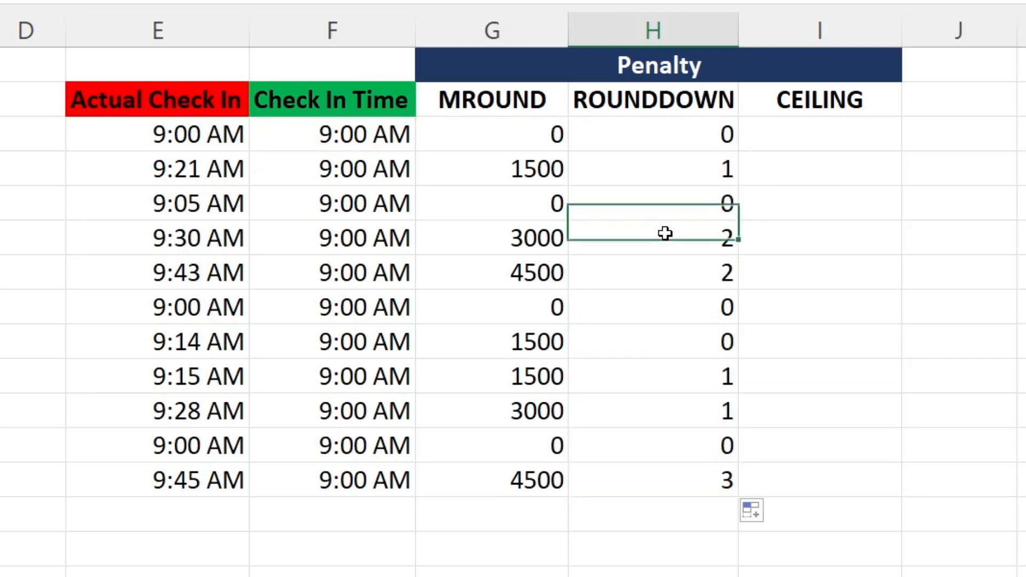
left_click(669, 282)
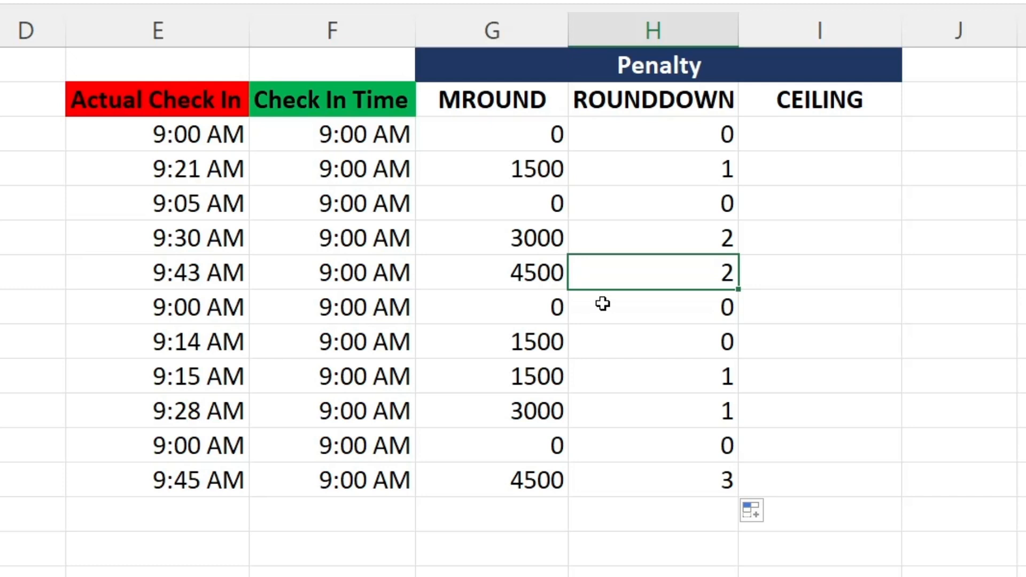
Multiply the ROUNDDOWN result in H3 by 1500, making the formula =ROUNDDOWN(((E3-F3)*1440)/15,0)*1500
left_click(642, 139)
double_click(643, 137)
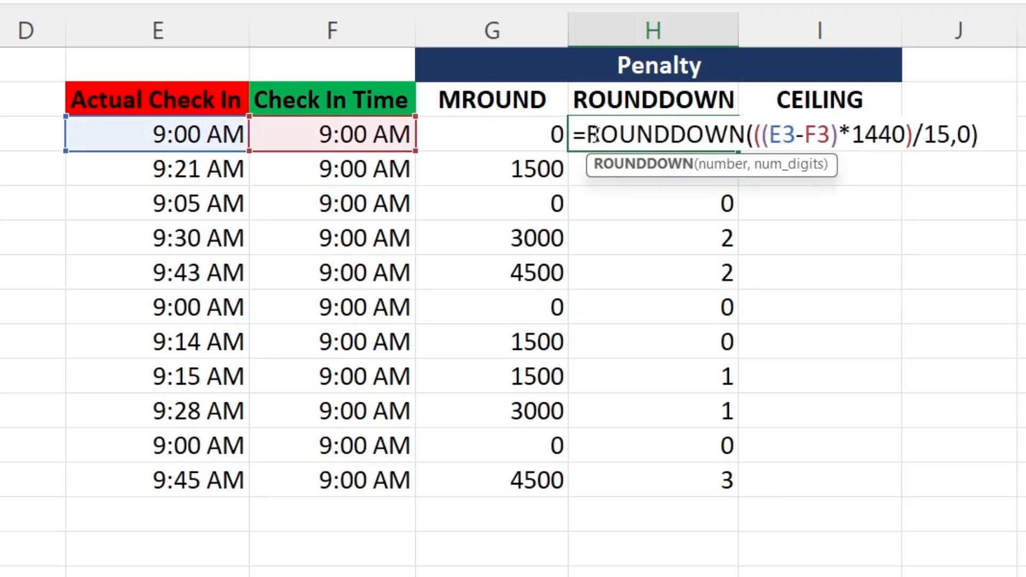
left_click(992, 135)
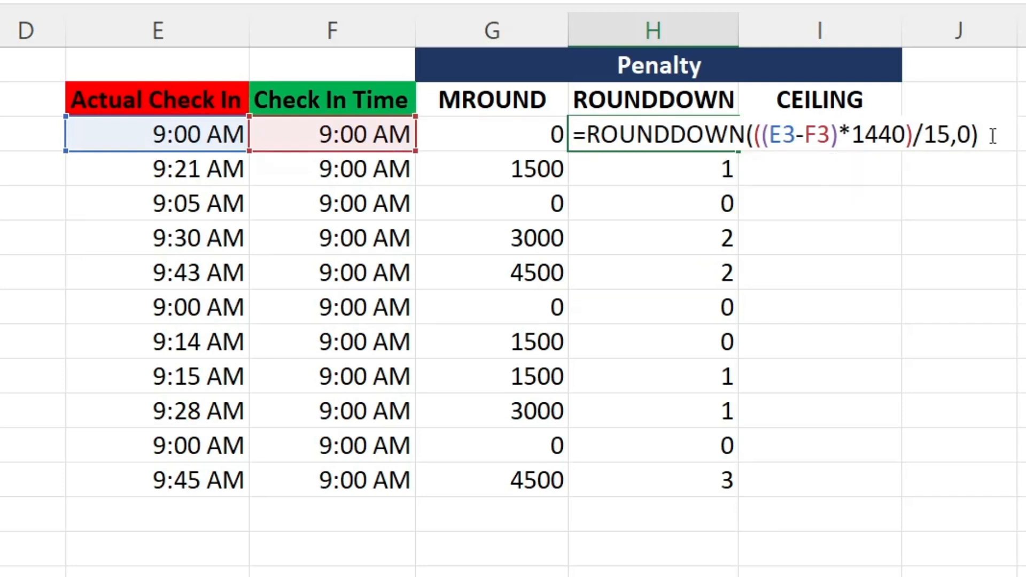
type("*1500")
key("Return")
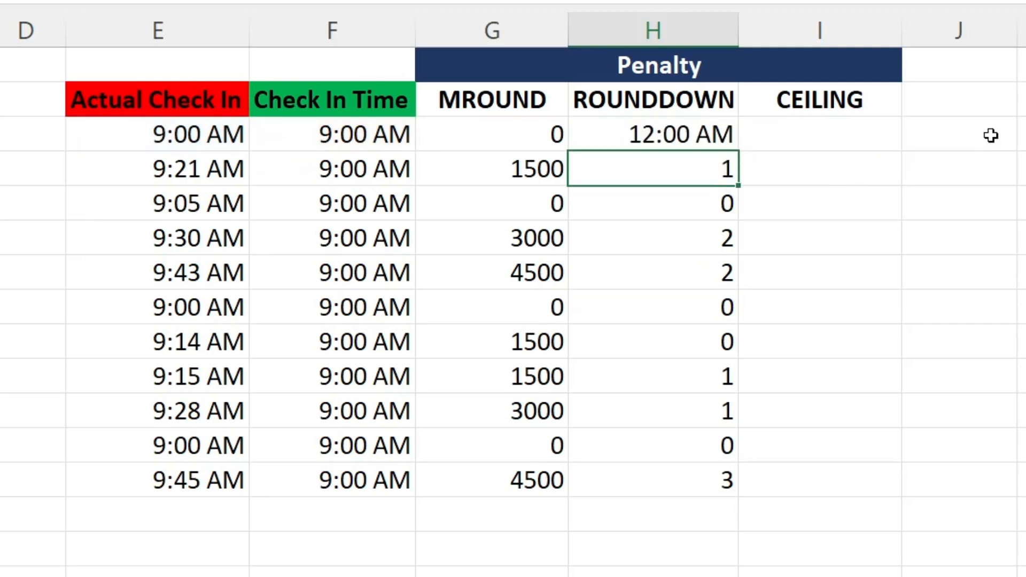
Fill the ROUNDDOWN penalty formula from H3 down through H13 and format the range as General
left_click(725, 136)
double_click(738, 150)
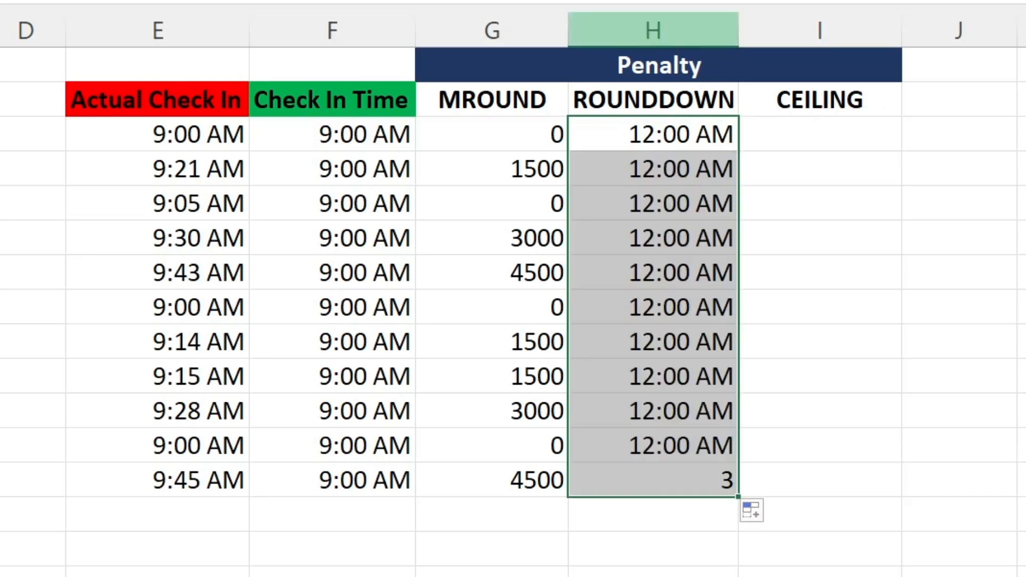
left_click(583, 0)
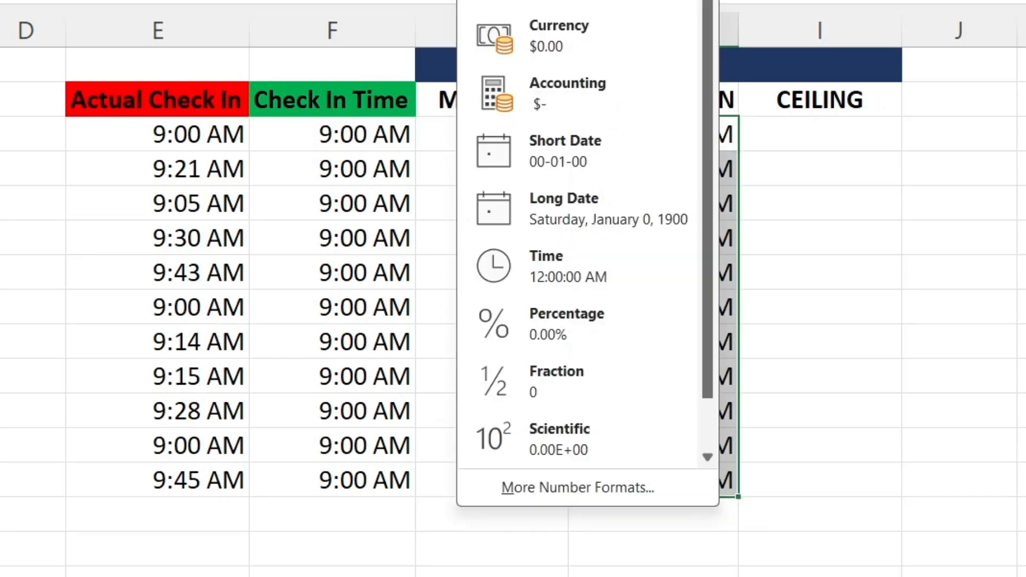
left_click(566, 0)
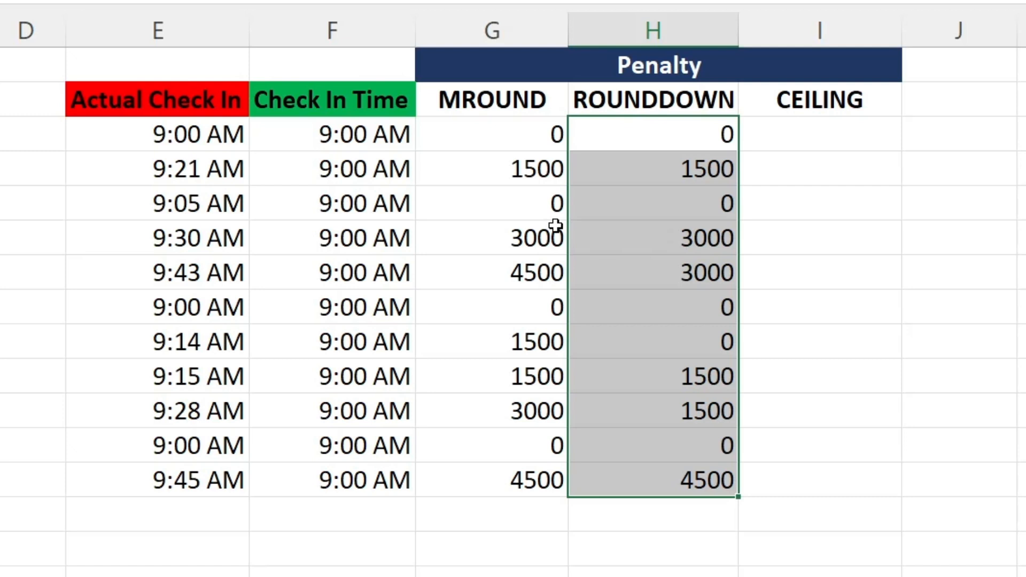
Format the ROUNDDOWN penalties in H3:H13 as dollar currency with no decimal places
key("ctrl+shift+4")
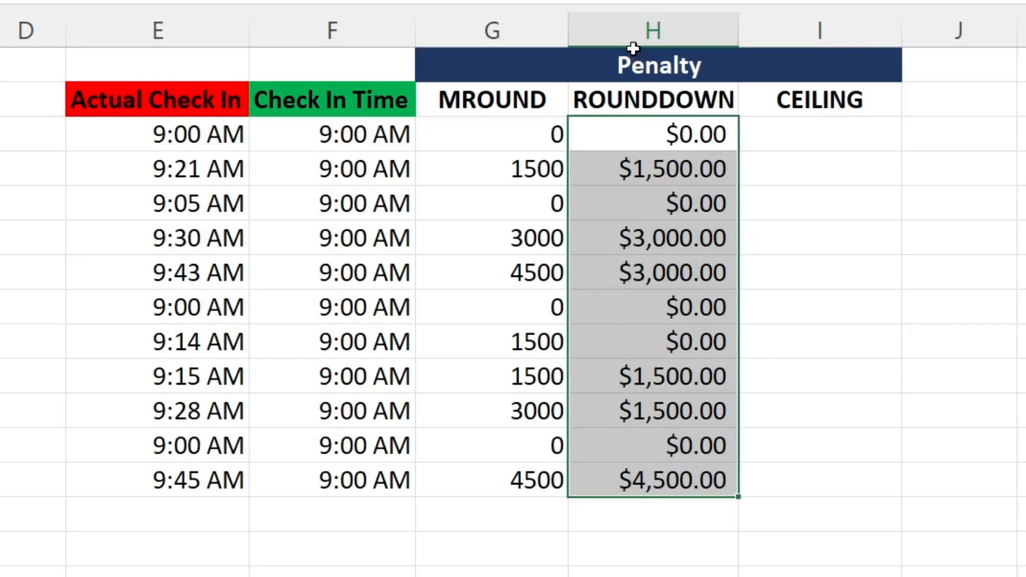
key("alt+h")
key("9")
key("alt+h")
key("9")
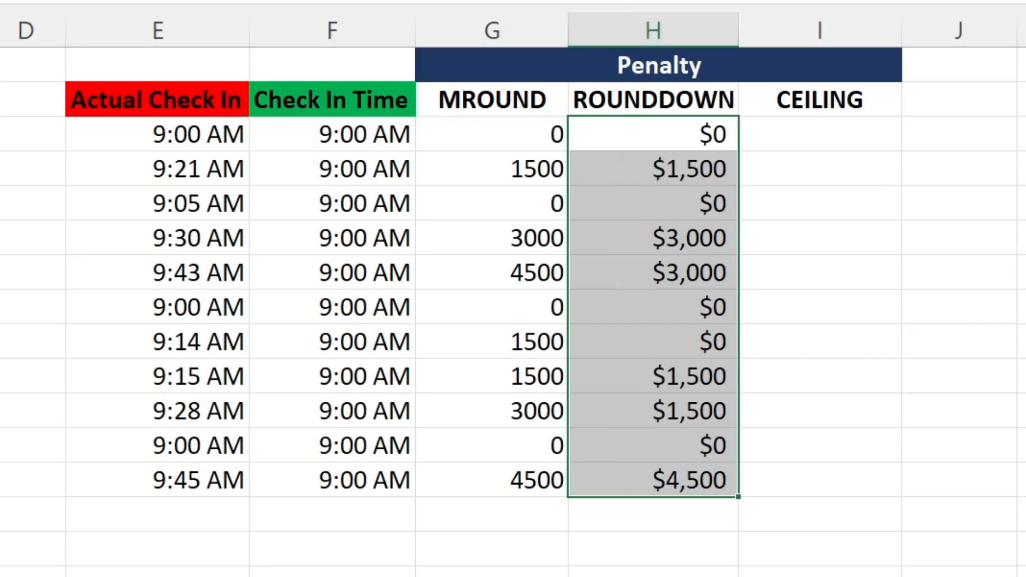
left_click(662, 137)
key("Down")
key("Down")
key("Down")
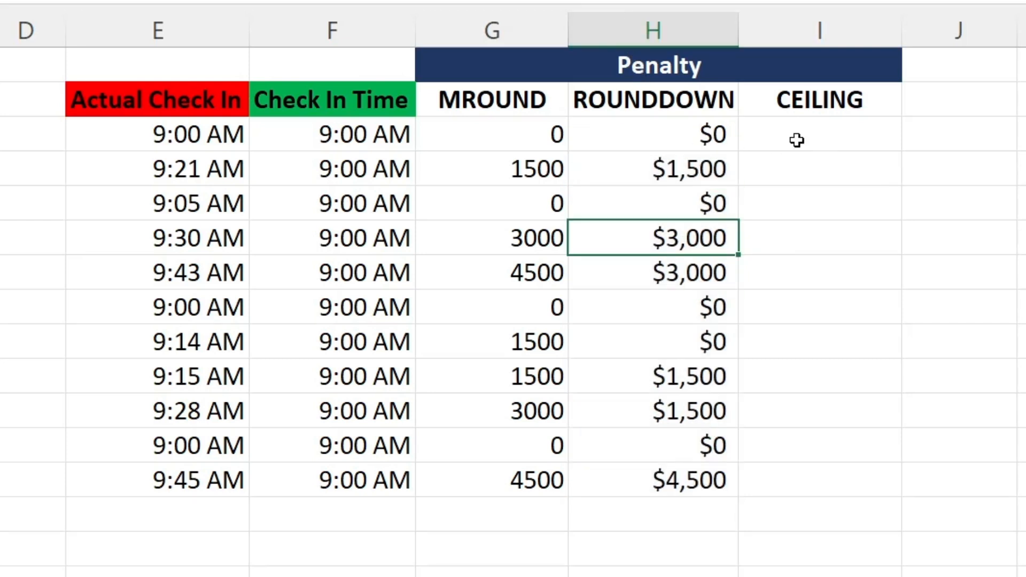
Enter the late time in minutes in I3 with the formula =(E3-F3)*1440
left_click(762, 140)
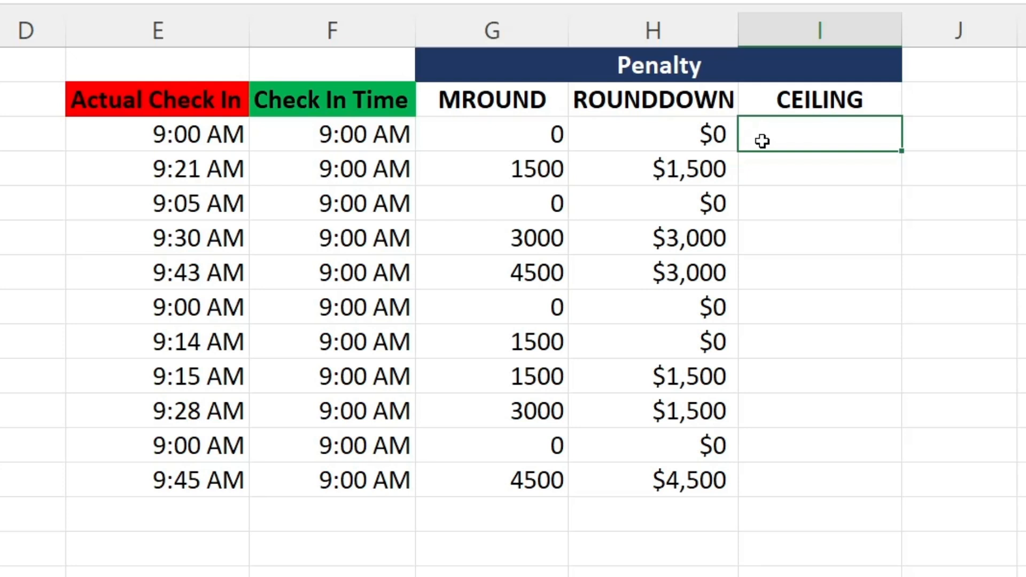
type("=")
left_click(149, 132)
type("-")
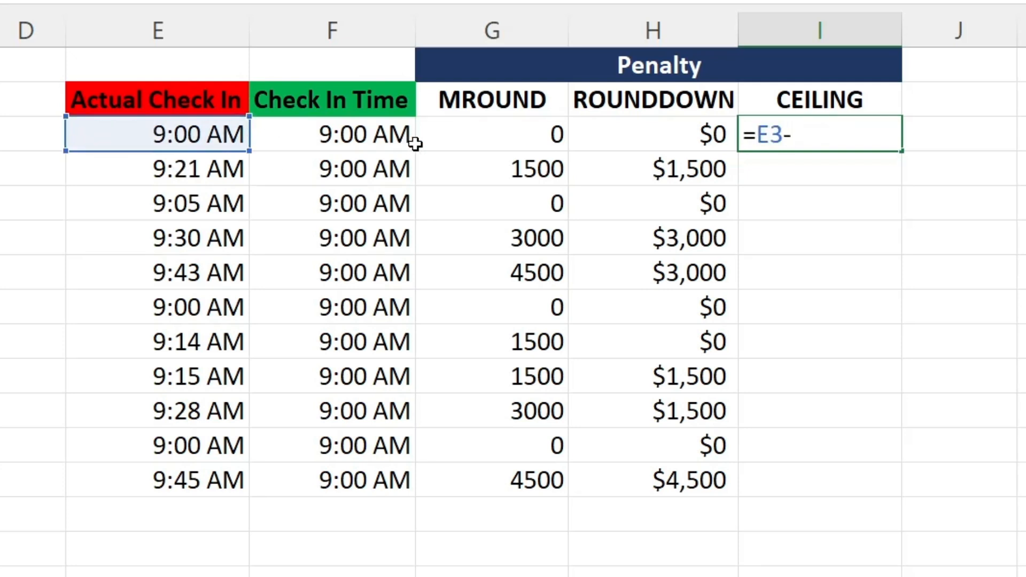
left_click(350, 135)
left_click(757, 134)
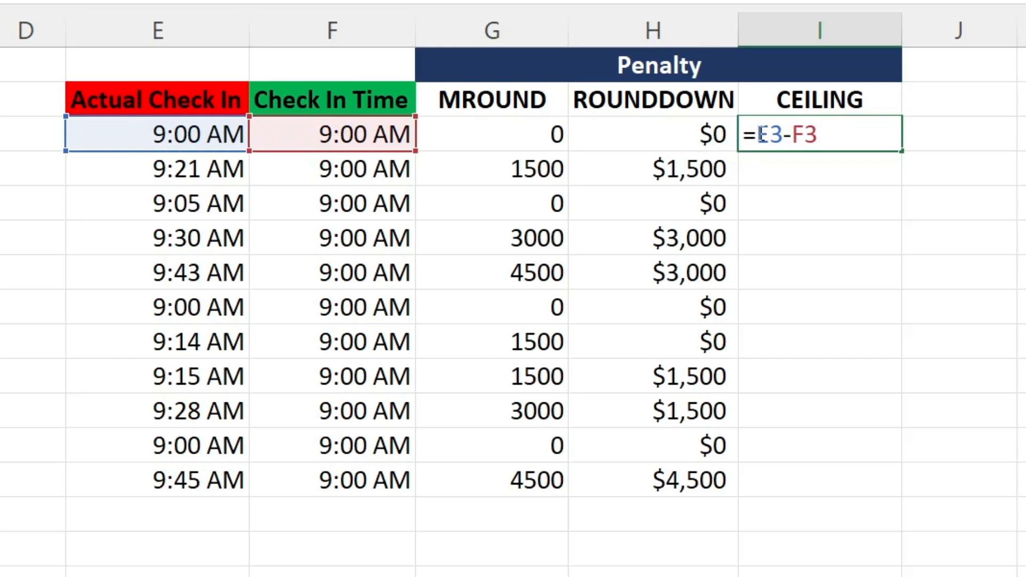
type("(")
left_click(836, 134)
type(")*1440")
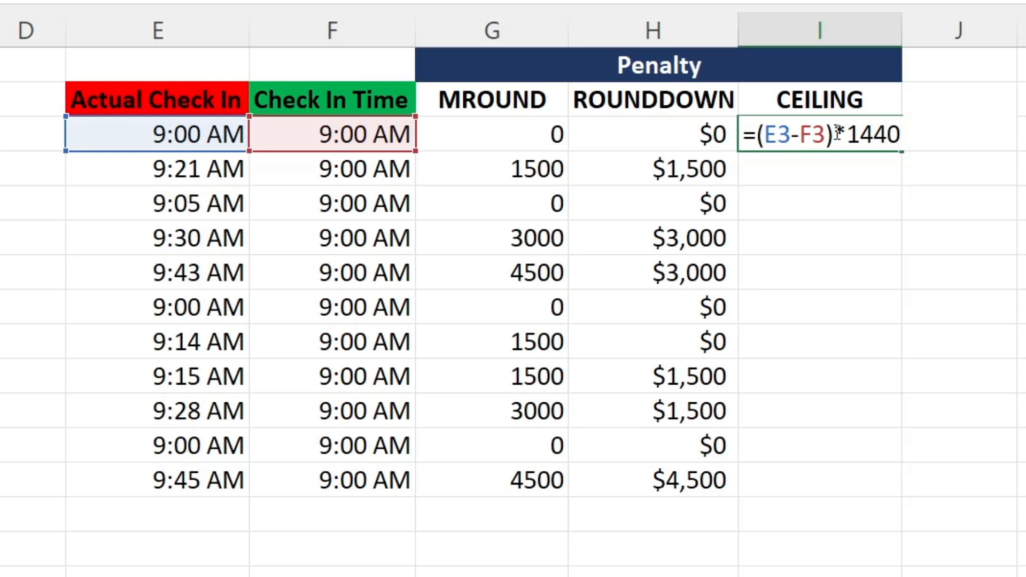
Wrap the minutes calculation in I3 in the CEILING function with significance 15, making the formula =CEILING((E3-F3)*1440,15)
left_click(759, 133)
type("ce")
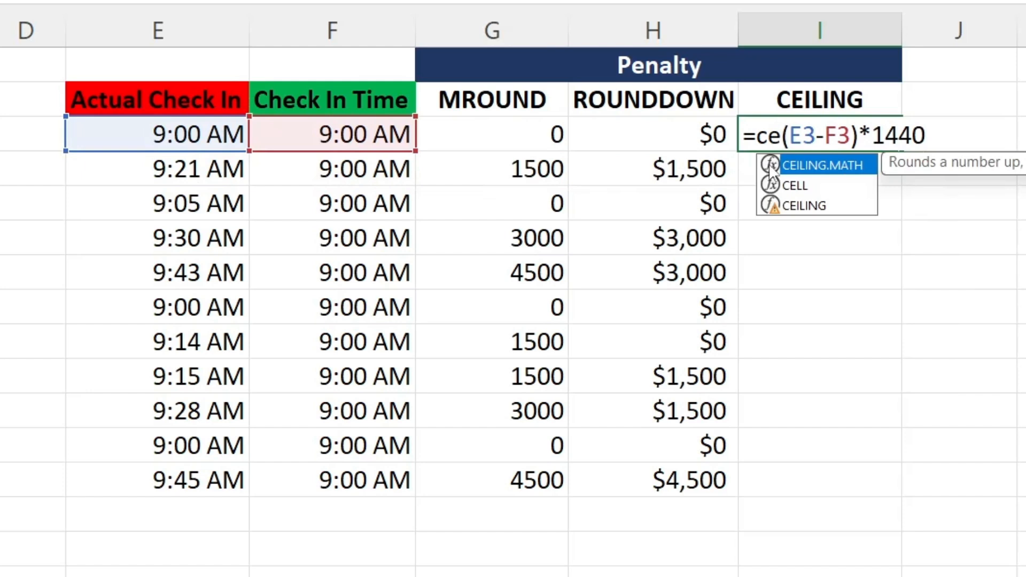
key("Down")
key("Down")
key("Tab")
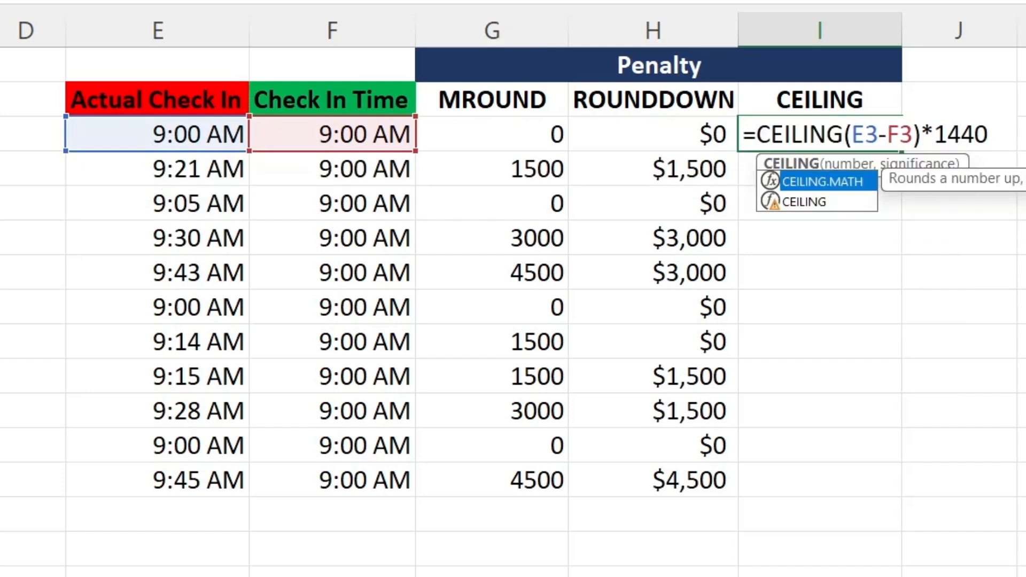
left_click(995, 135)
type(",")
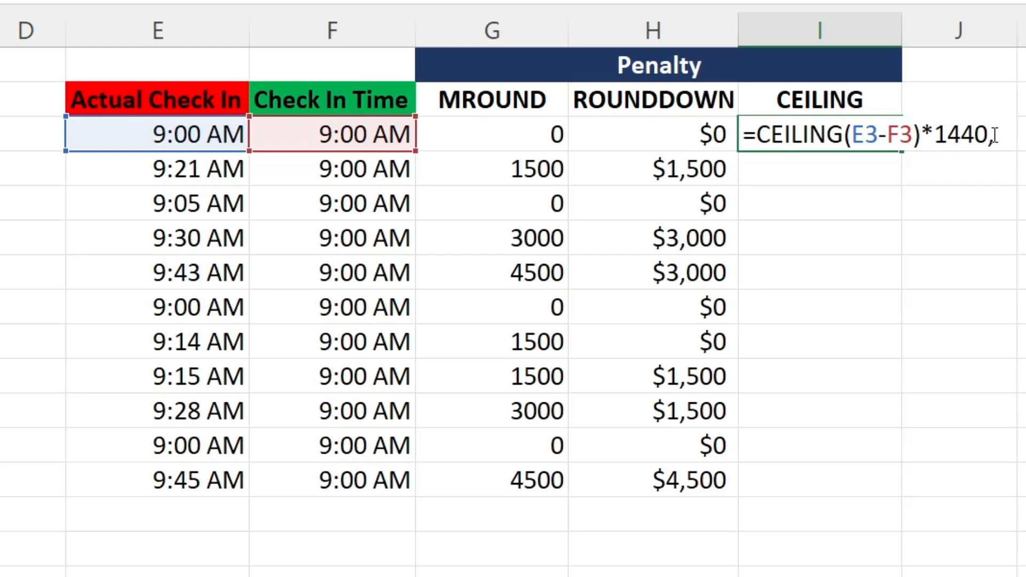
type("15)")
key("Return")
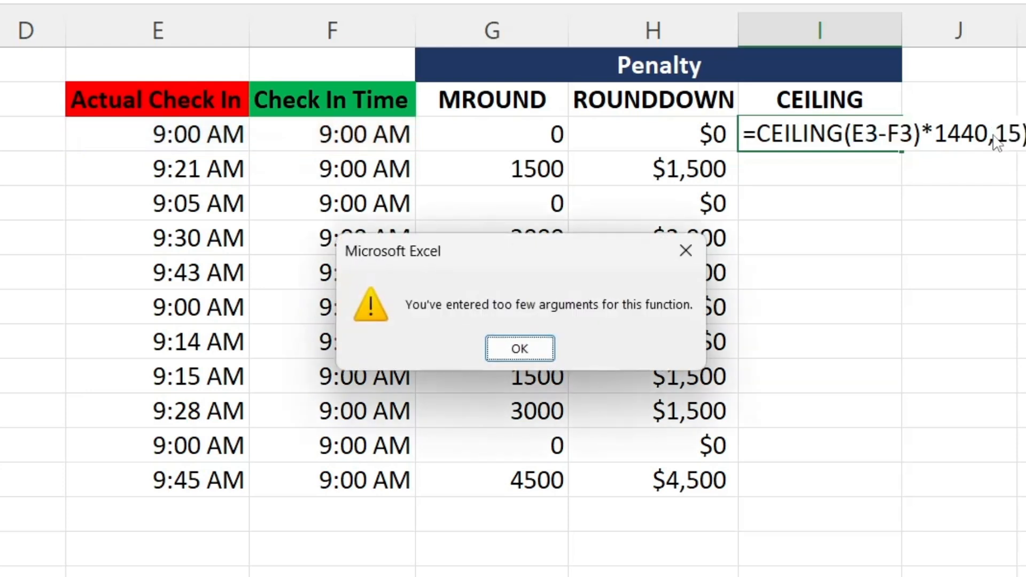
left_click(539, 354)
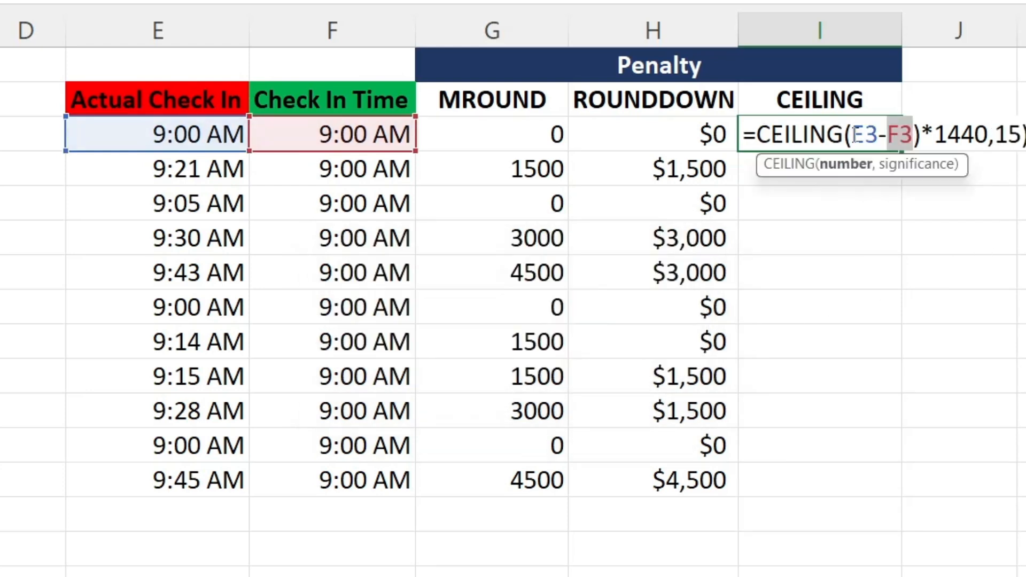
key("BackSpace")
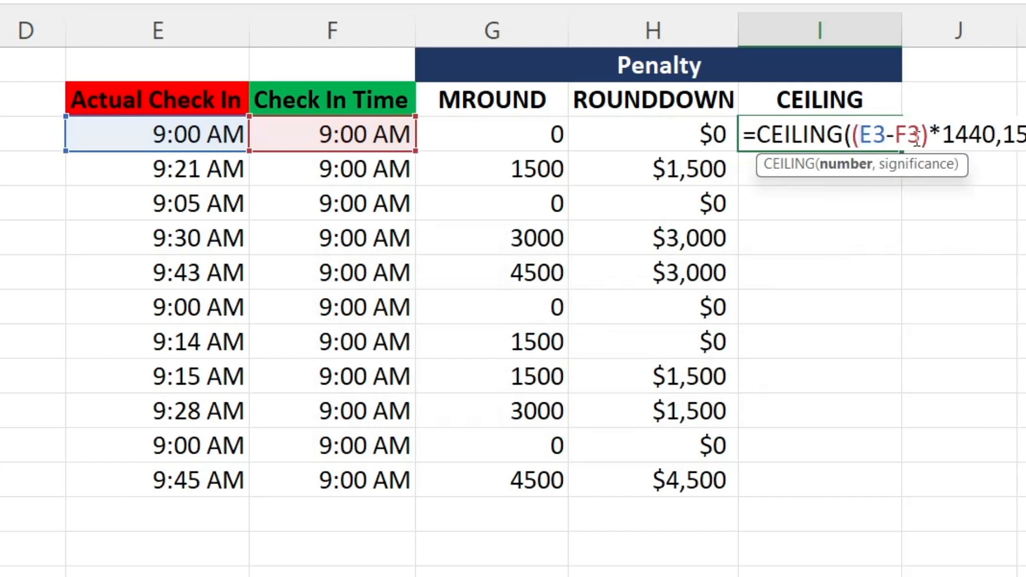
key("Return")
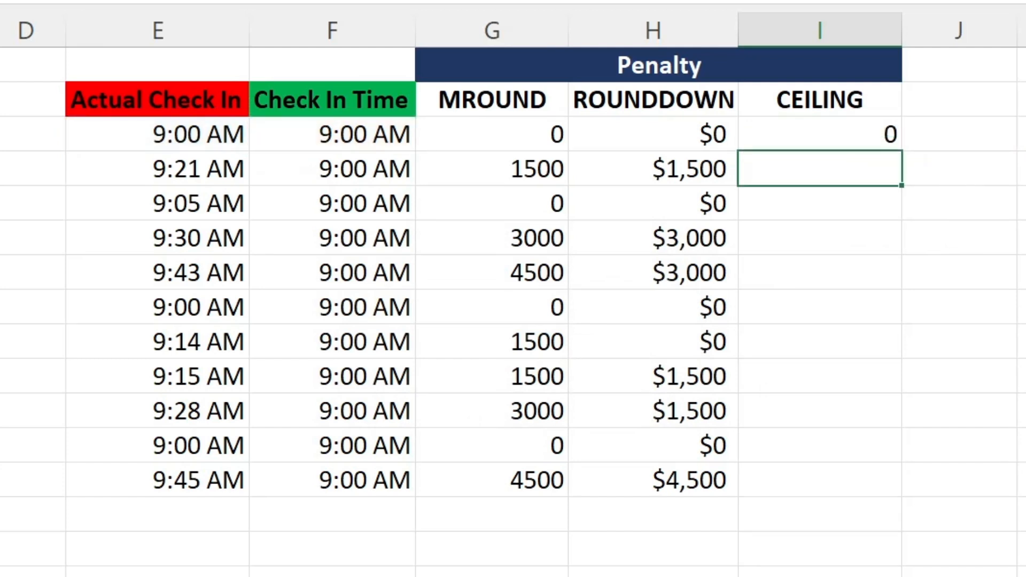
Fill the CEILING formula from I3 down through I13 and check the rounded minutes for the 9:21 and 9:05 check-ins
left_click(852, 135)
double_click(903, 150)
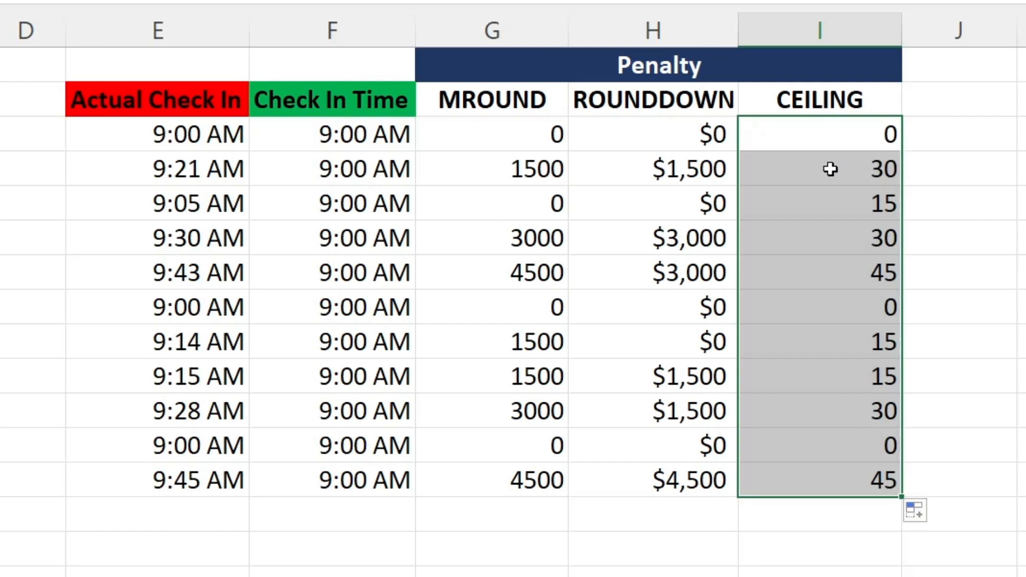
left_click(830, 168)
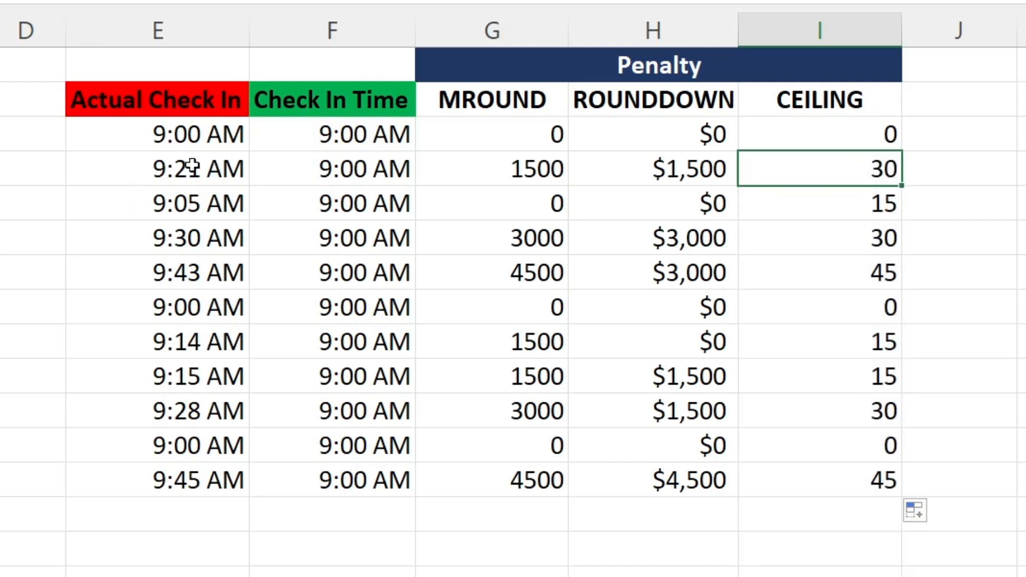
left_click(205, 200)
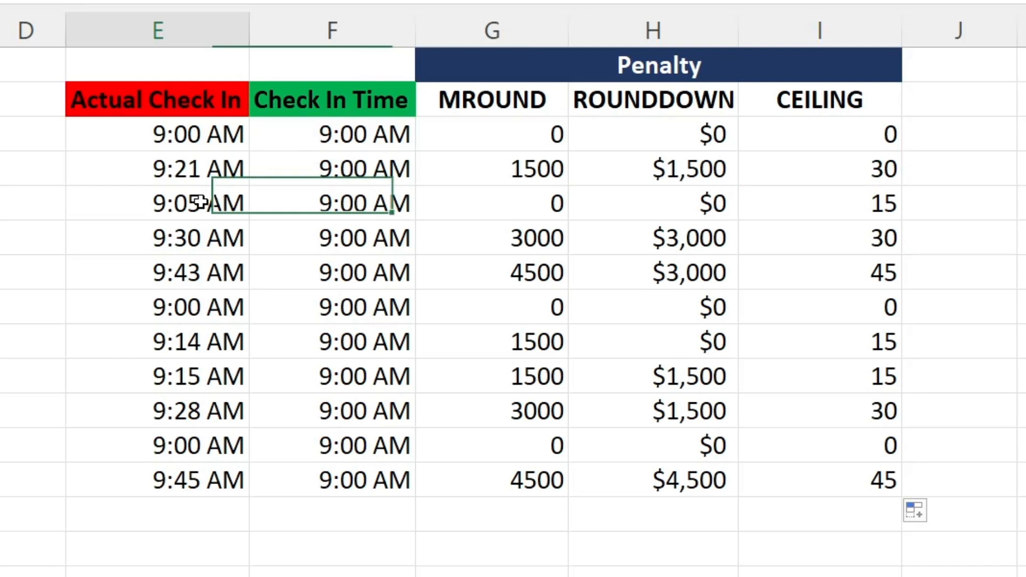
left_click(818, 216)
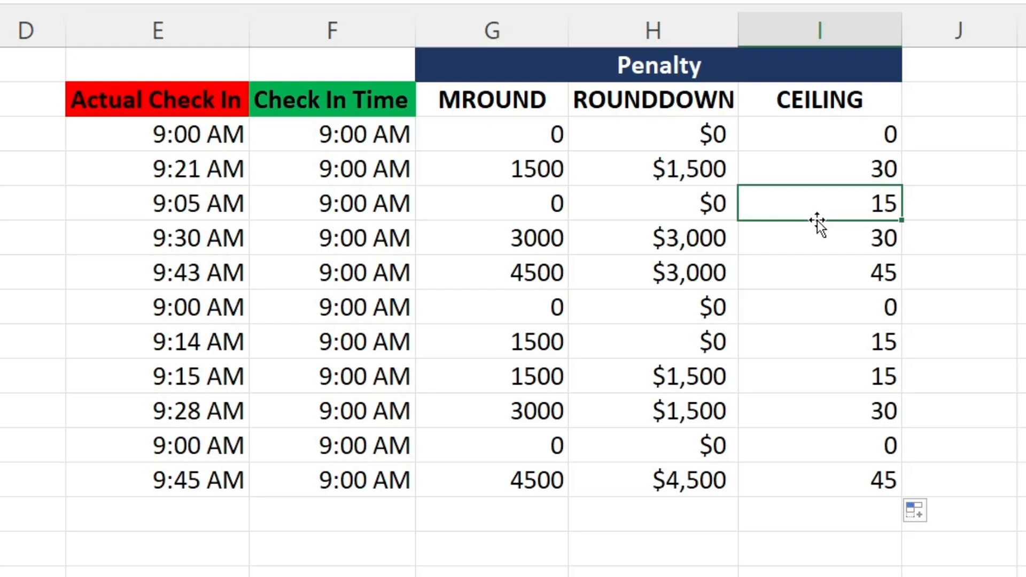
Divide the CEILING result in I3 by 15 to get the number of 15-minute blocks
left_click(793, 135)
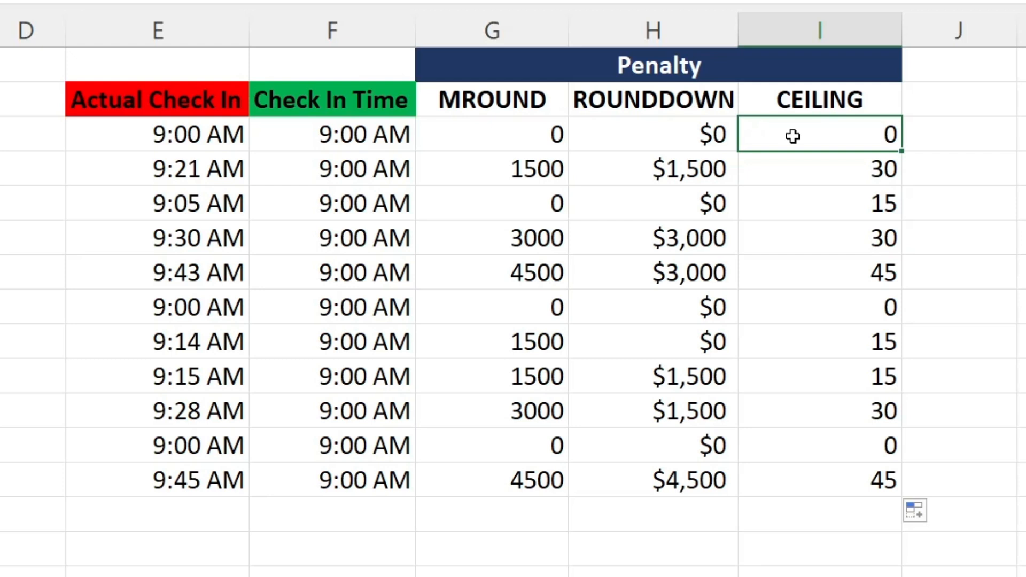
key("F2")
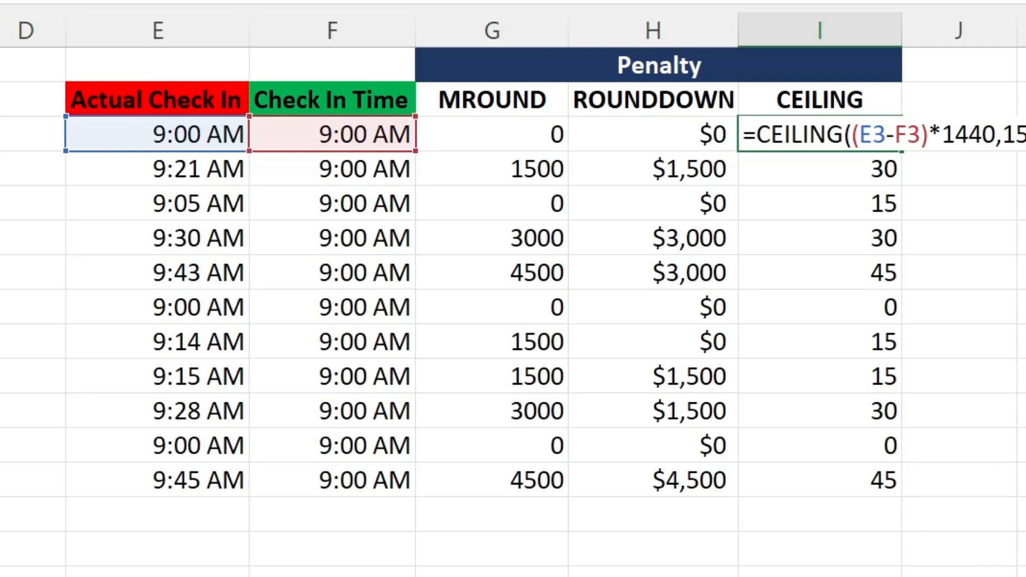
key("Return")
left_click(876, 131)
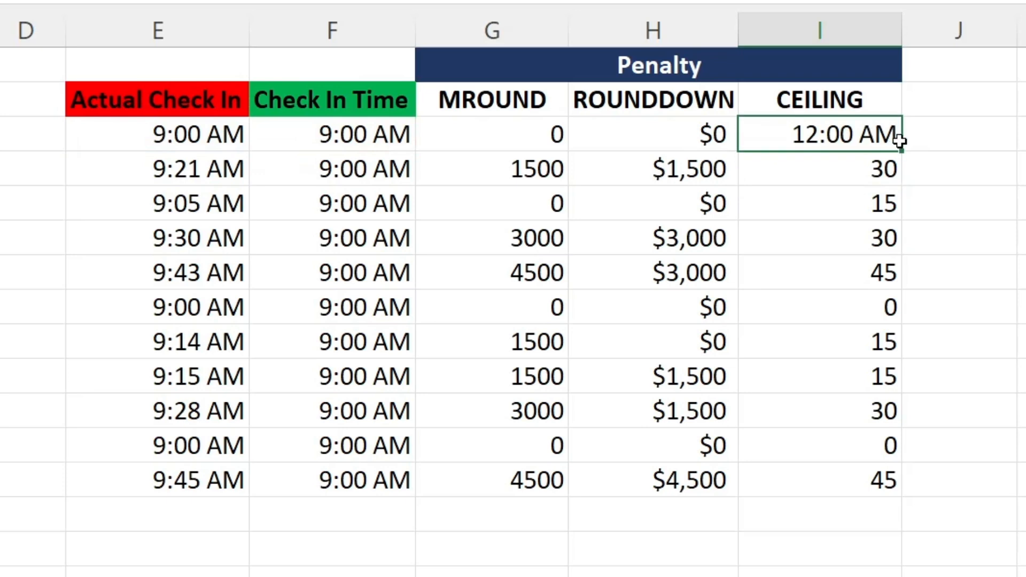
Fill the CEILING block-count formula from I3 down through I13 and format the range as General
left_click_drag(901, 145, 903, 153)
left_click(880, 133)
double_click(902, 151)
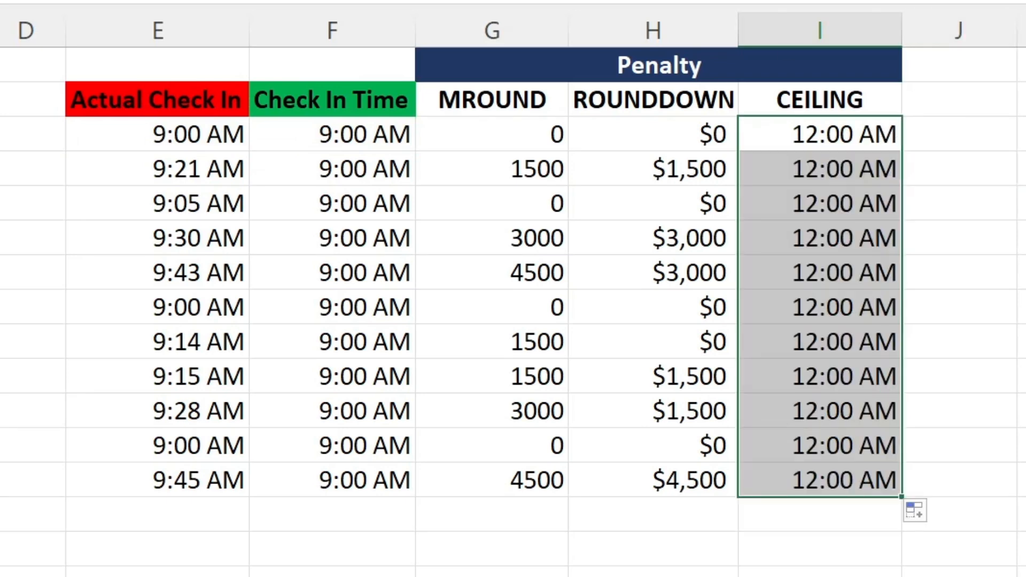
left_click(571, 1)
left_click(513, 1)
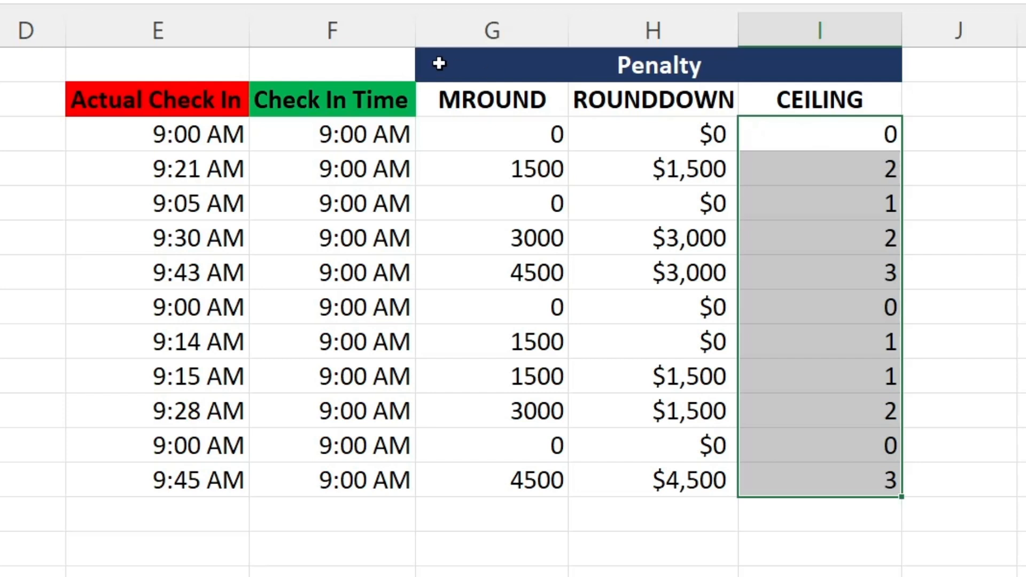
Enclose the CEILING block calculation in I3 in parentheses and multiply it by 1500
double_click(780, 134)
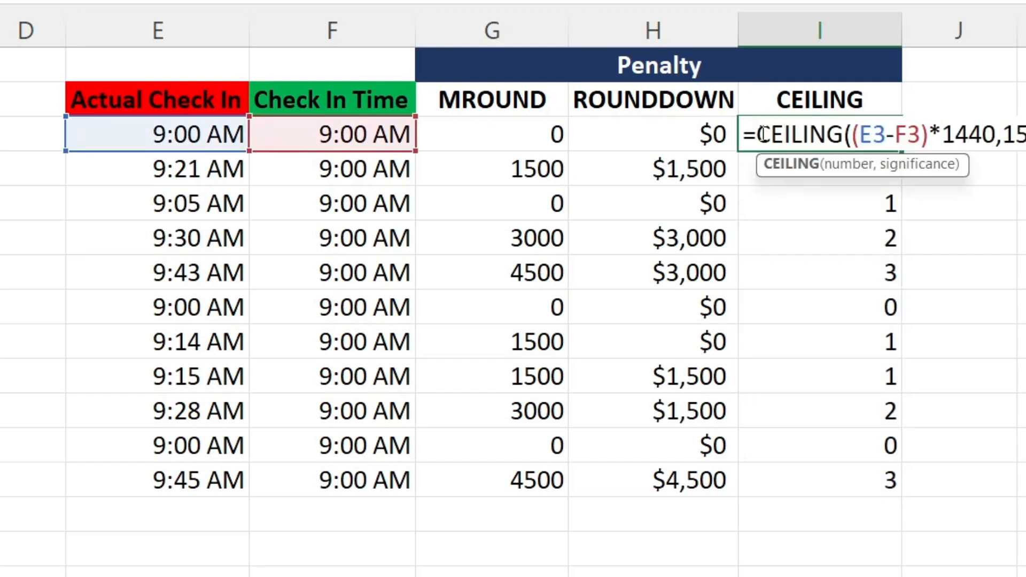
left_click(763, 134)
type("(")
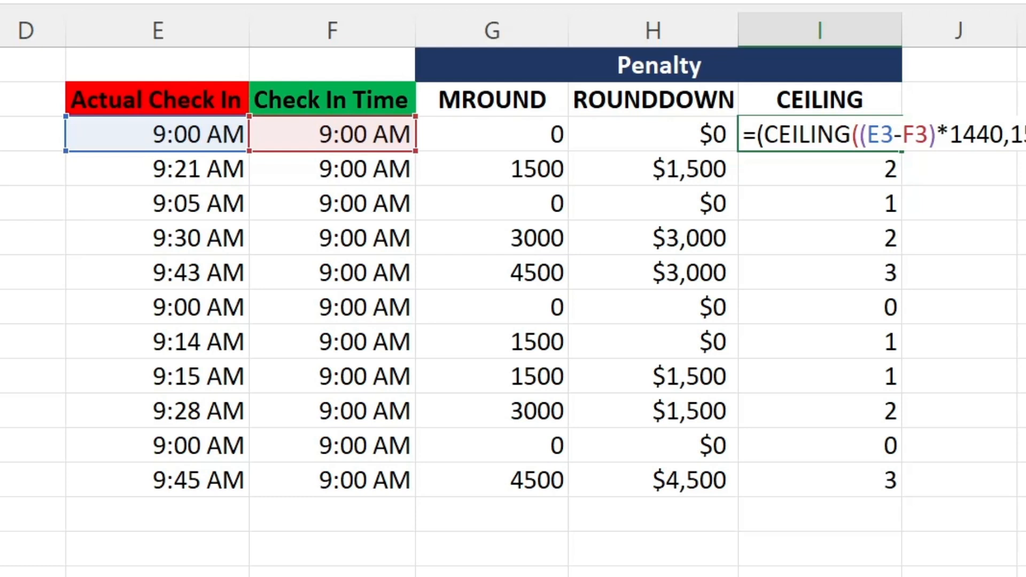
key("Return")
Fill the CEILING penalty formula from I3 down through I13 and format the range as General
left_click(894, 136)
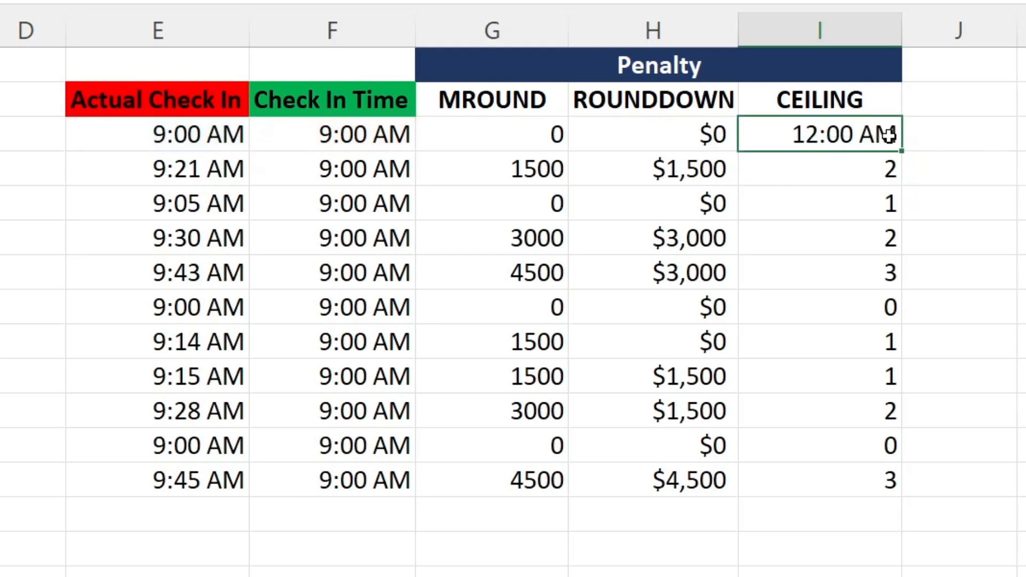
double_click(898, 149)
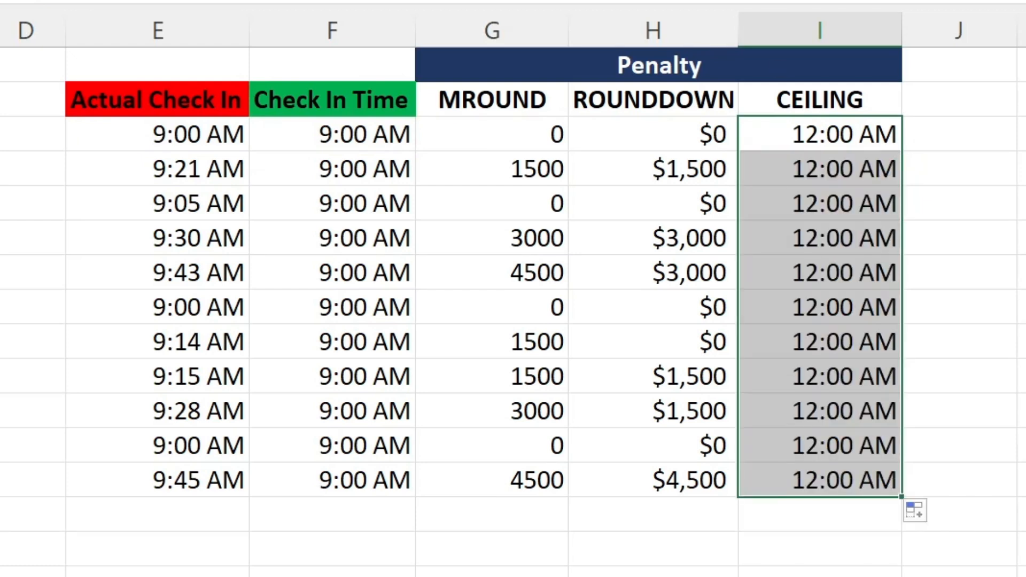
left_click(580, 0)
left_click(567, 0)
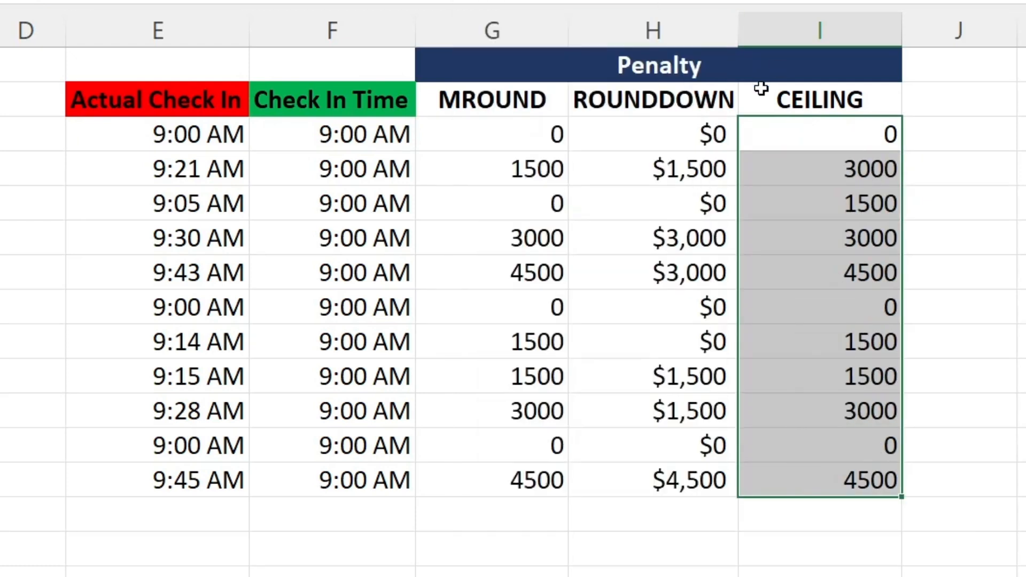
Compare the MROUND, ROUNDDOWN and CEILING penalties for the 9:21 AM check-in
left_click(771, 138)
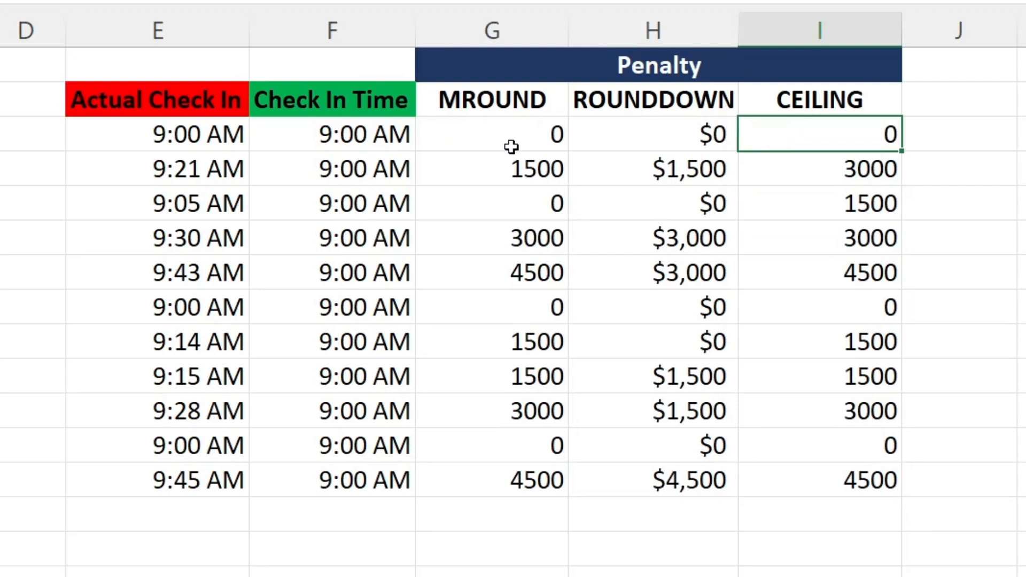
left_click(528, 192)
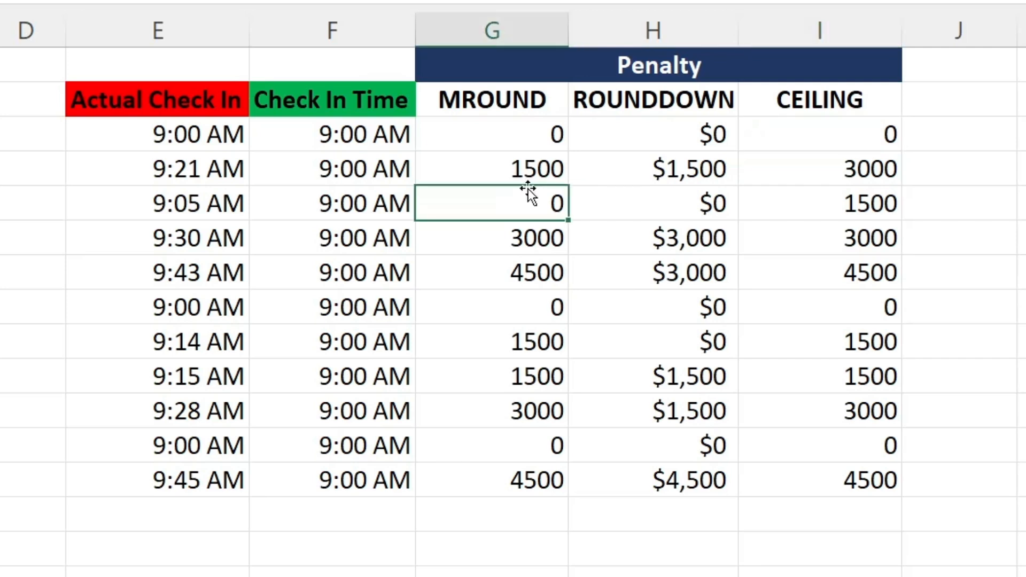
left_click(633, 167)
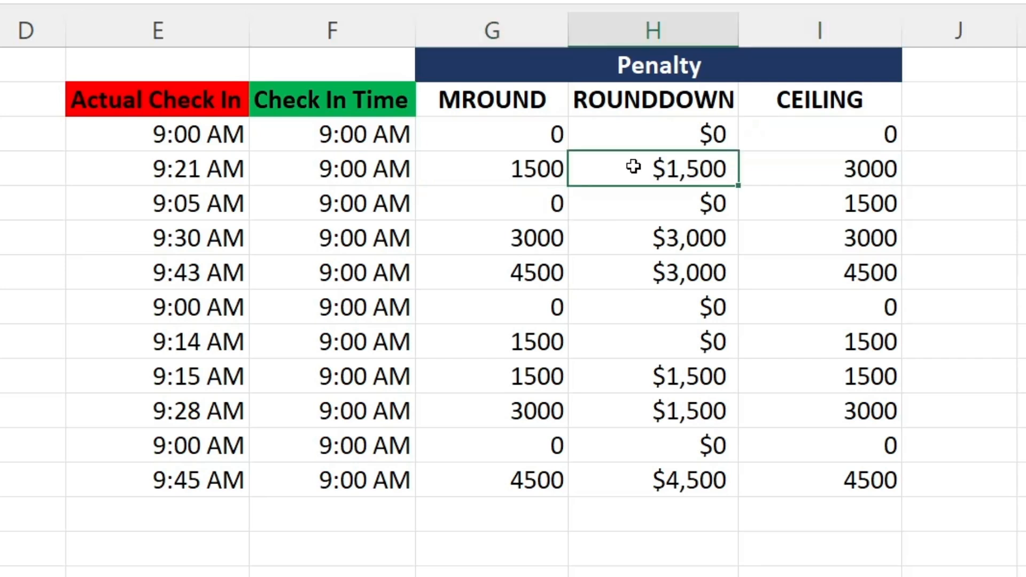
left_click(821, 173)
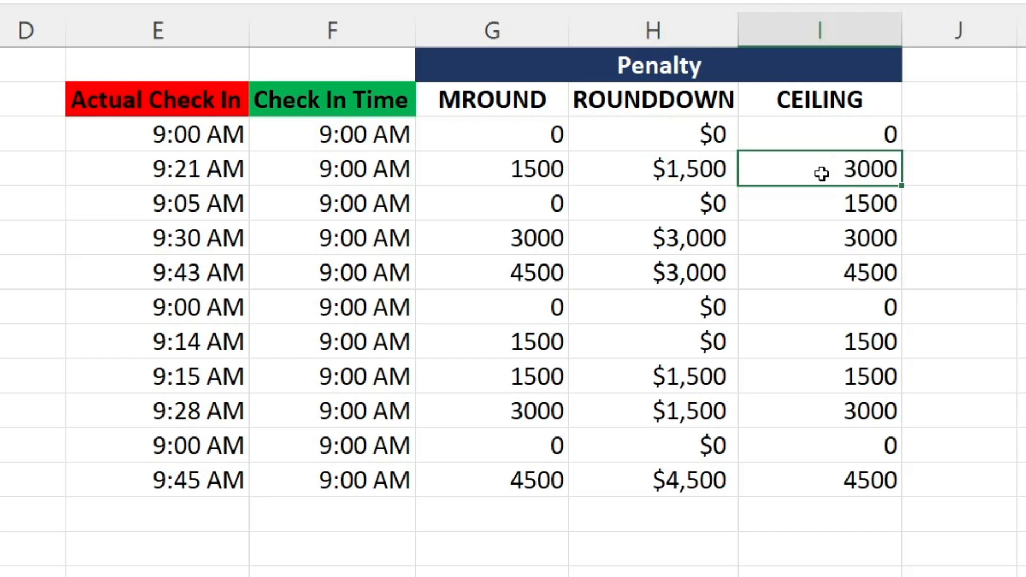